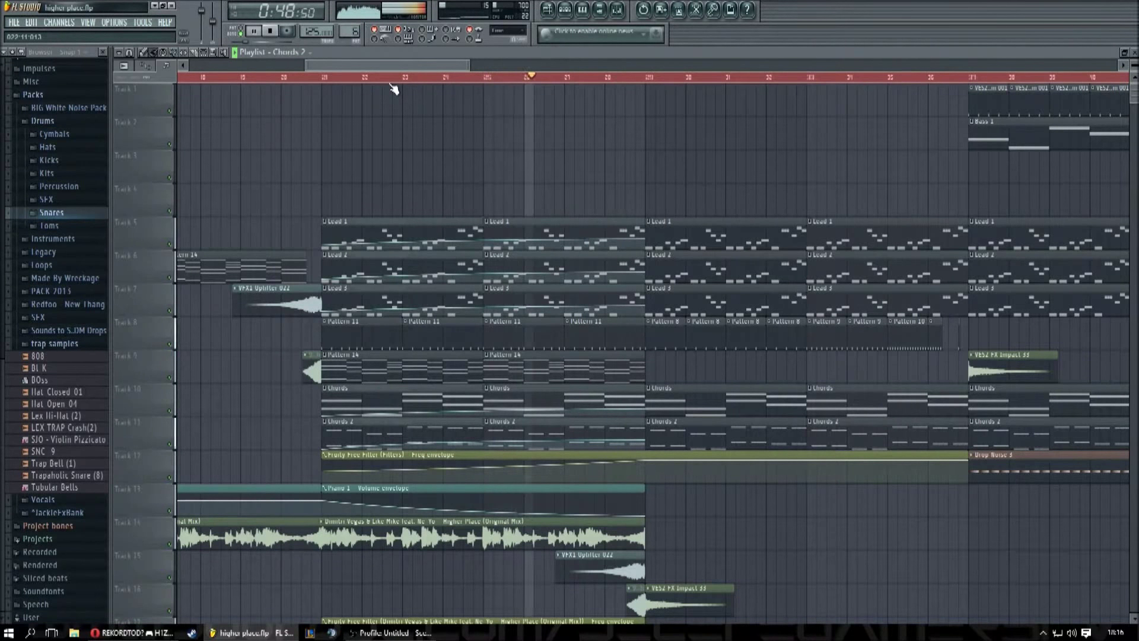
- Follow the song's playback in the playlist through the first build-up and into the first drop
drag(408, 64, 418, 63)
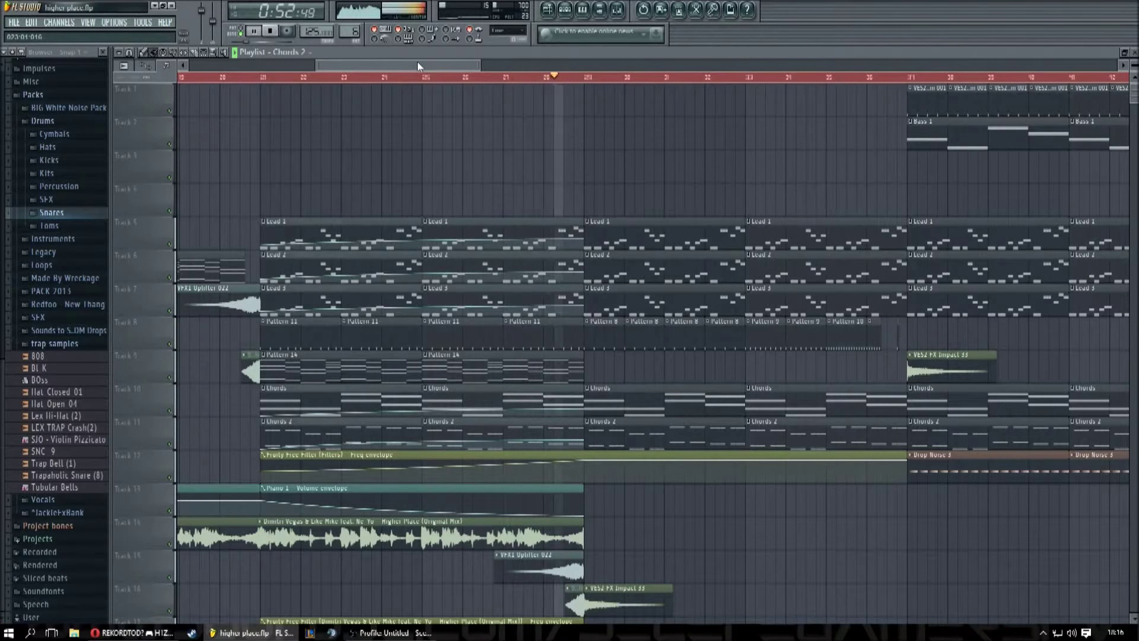
drag(418, 62, 461, 65)
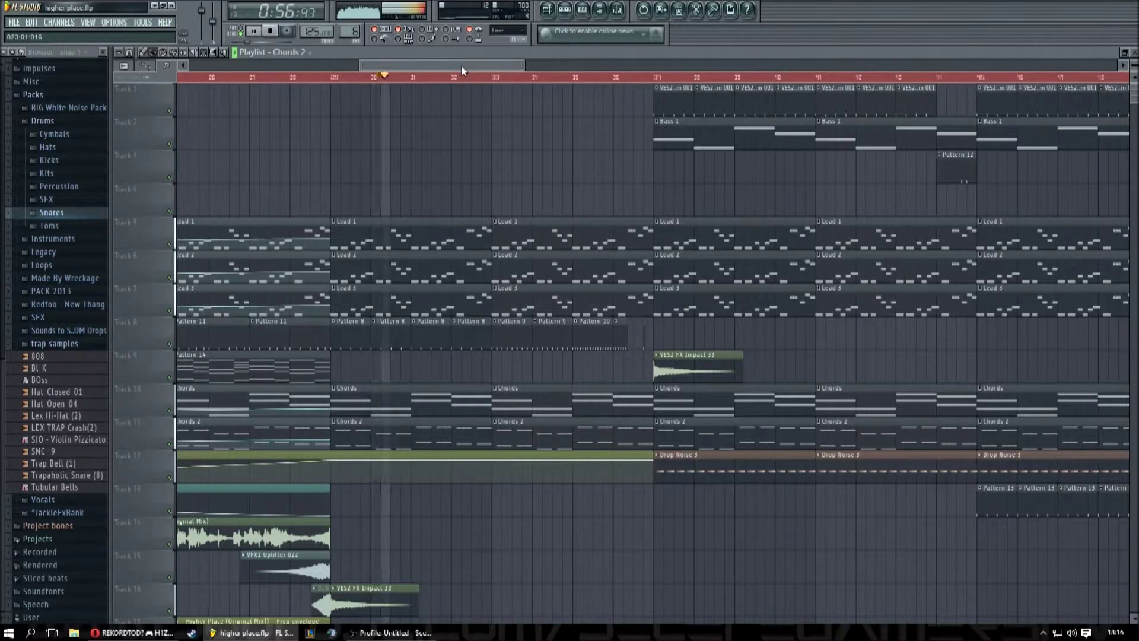
drag(461, 65, 514, 59)
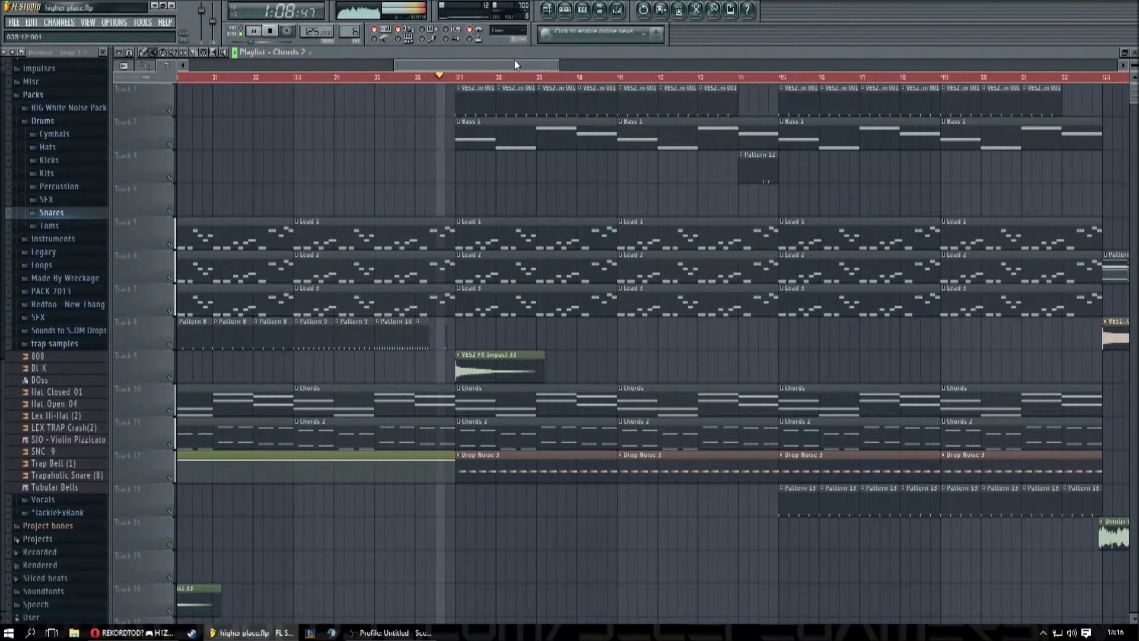
drag(515, 60, 558, 65)
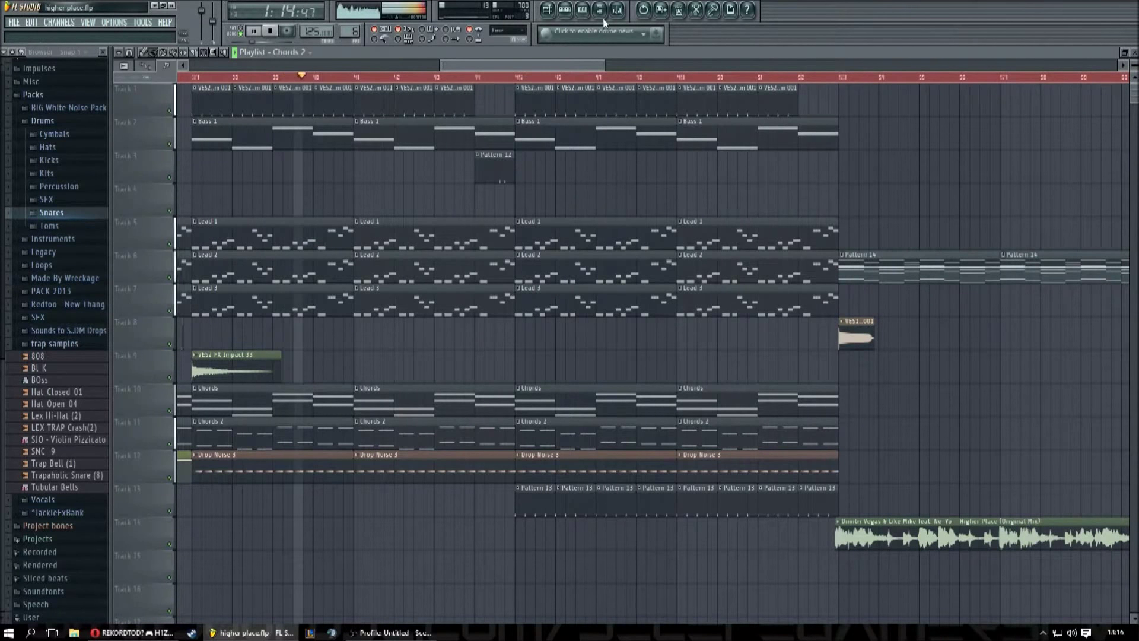
- Select the Lead 3 pattern and examine its whole melody in the piano roll, then return to the playlist
click(565, 11)
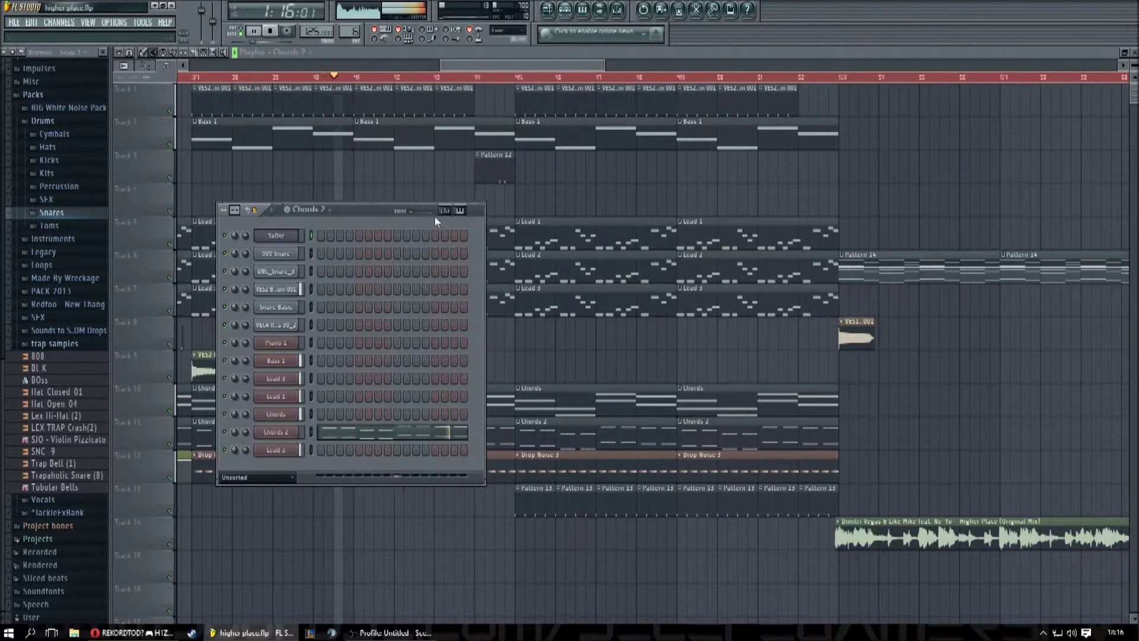
click(318, 210)
click(322, 241)
drag(340, 207, 629, 202)
scroll(448, 208, down, 1)
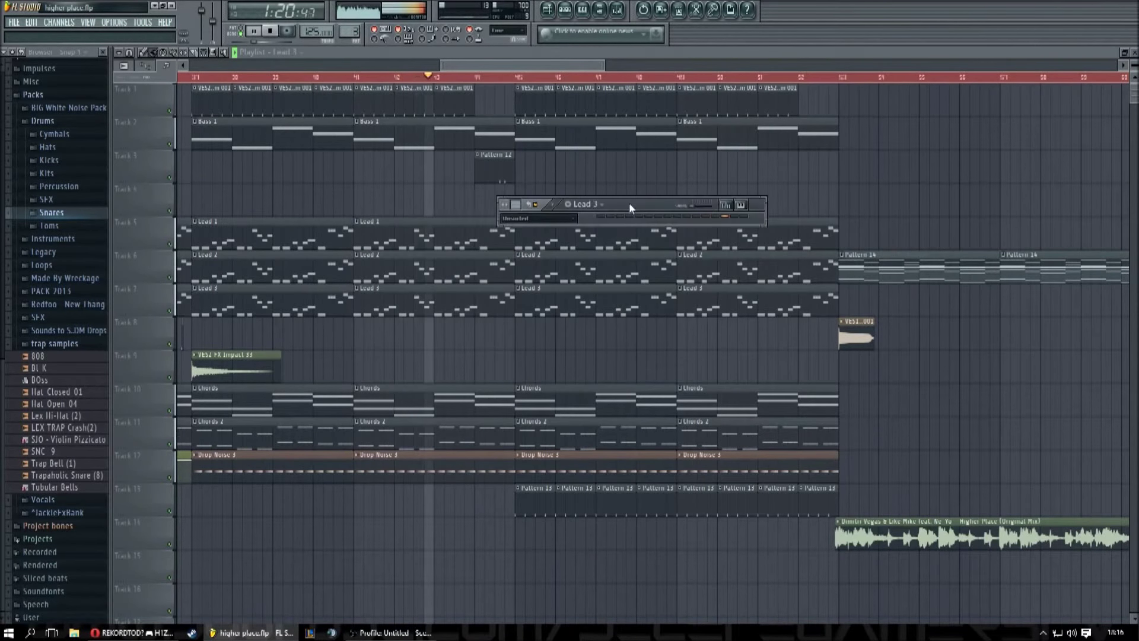
click(629, 201)
click(631, 380)
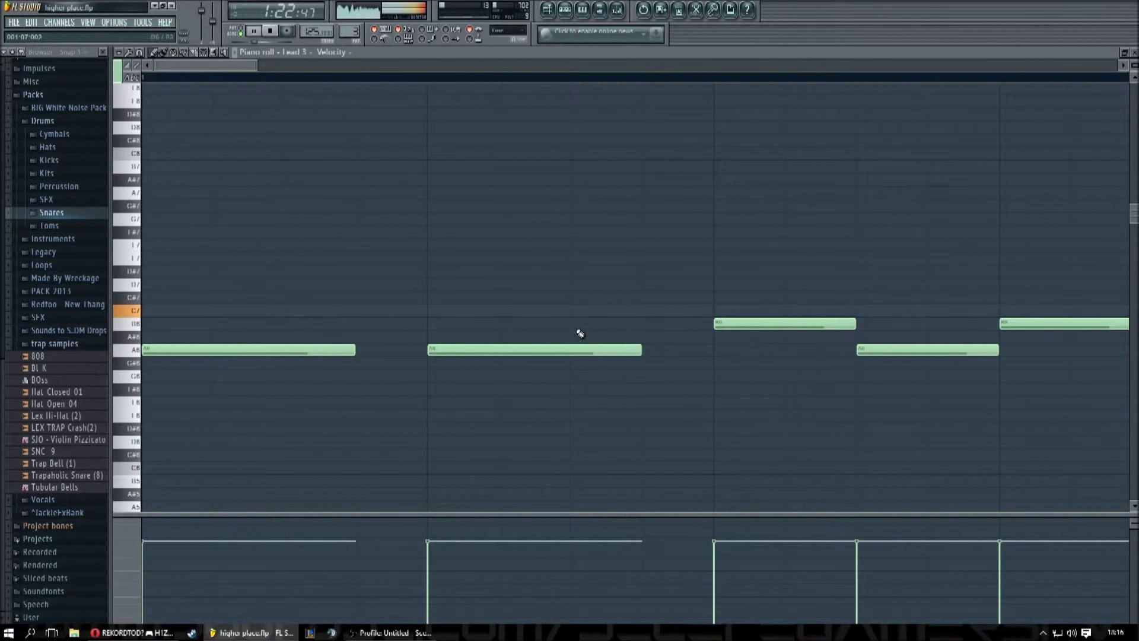
scroll(578, 333, down, 10)
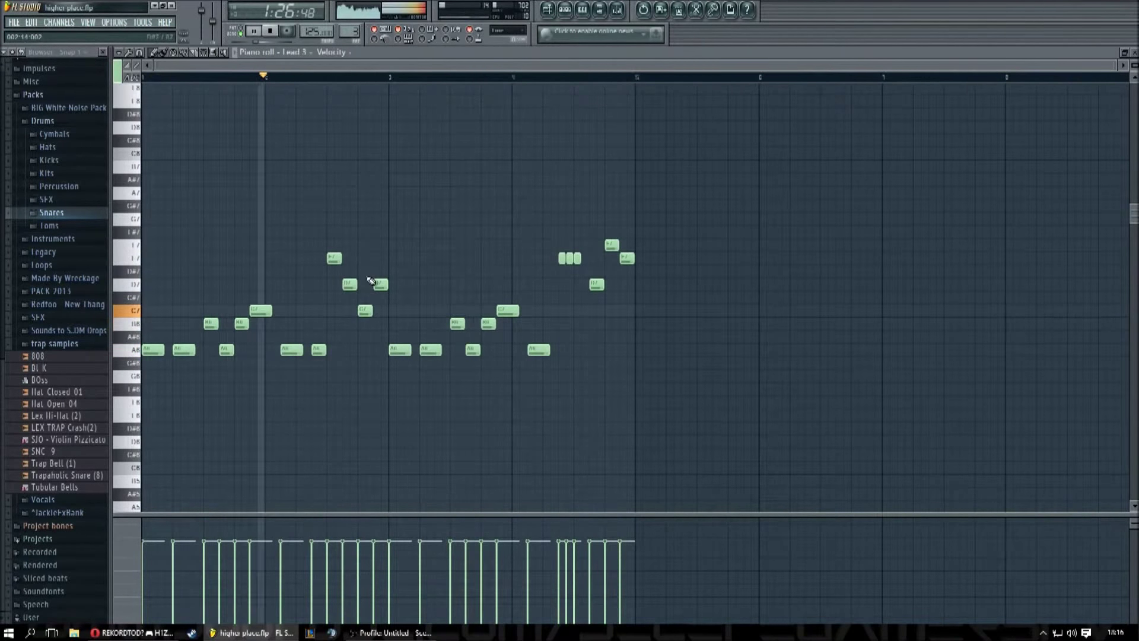
click(565, 9)
click(548, 10)
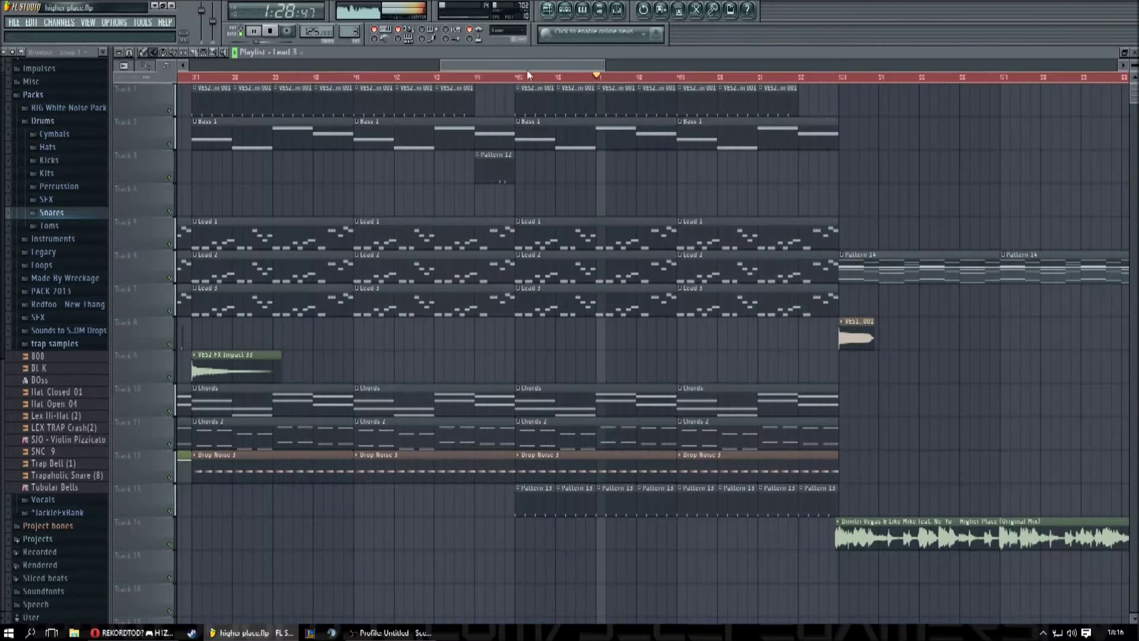
- Delete the last Pattern 13 clip on Track 13 at the end of the first drop
drag(517, 62, 548, 62)
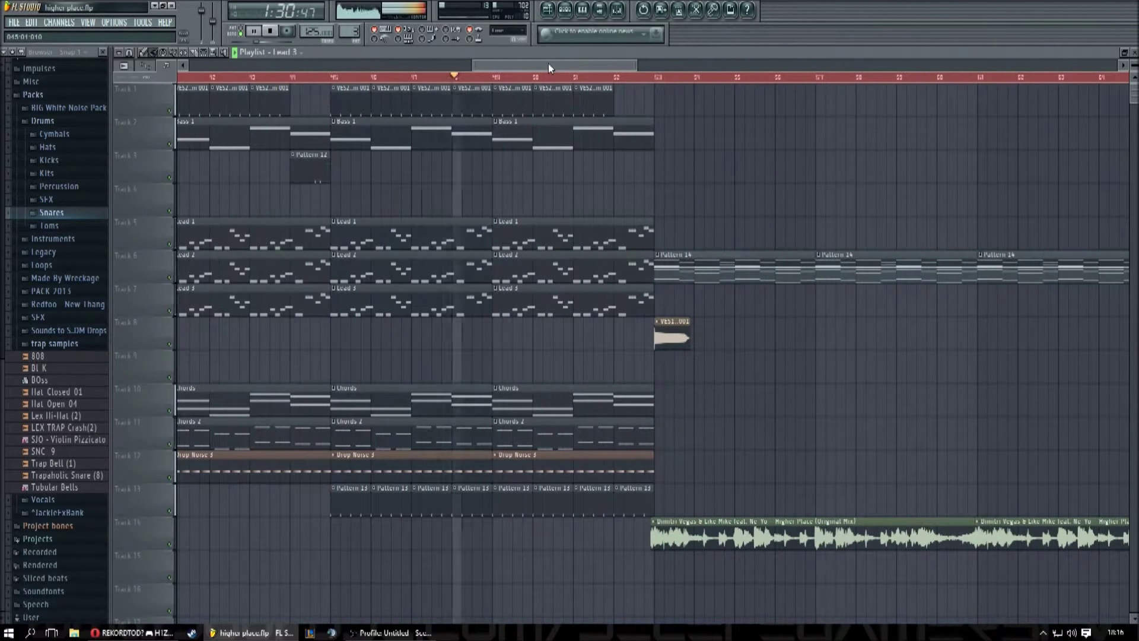
right_click(630, 493)
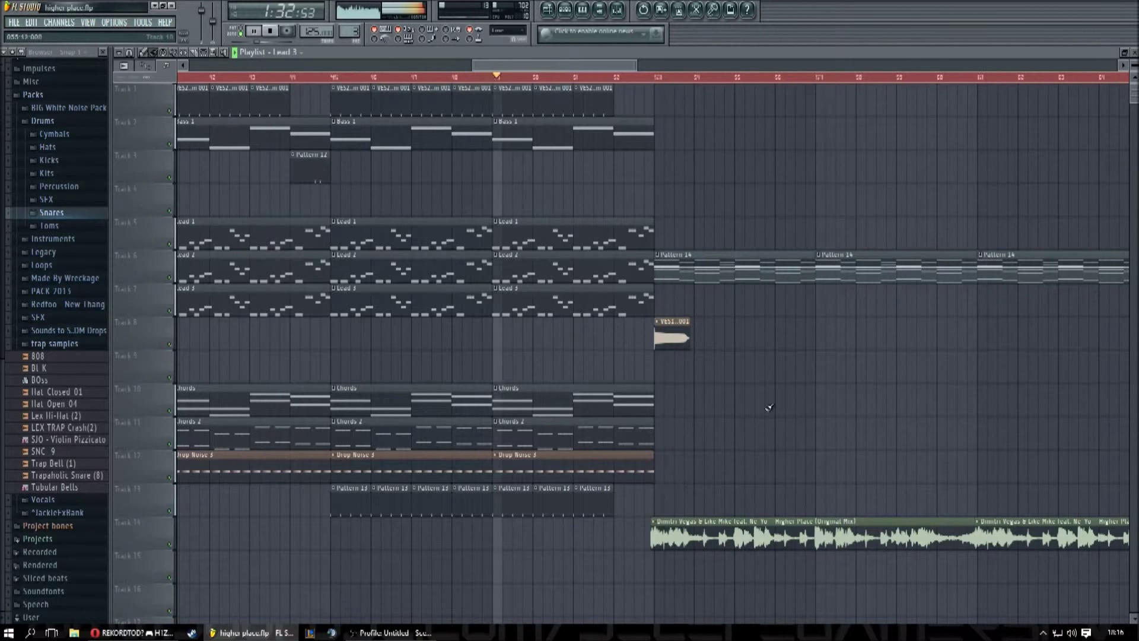
- Follow the song's playback in the playlist through the break with the vocal clips and the second build-up
drag(621, 69, 658, 70)
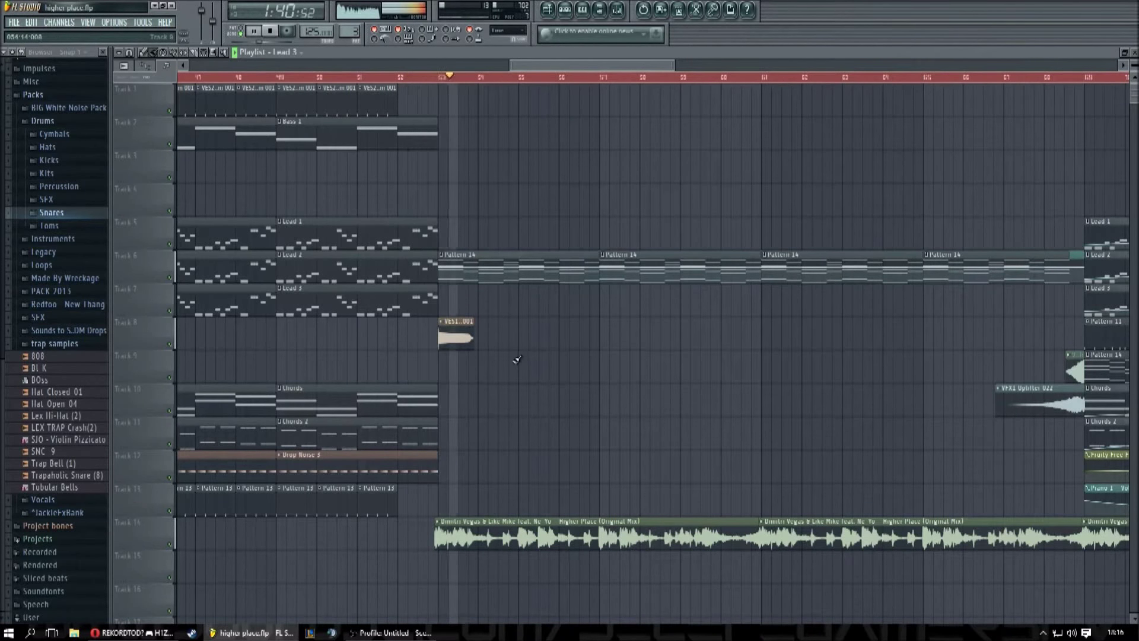
drag(559, 68, 582, 66)
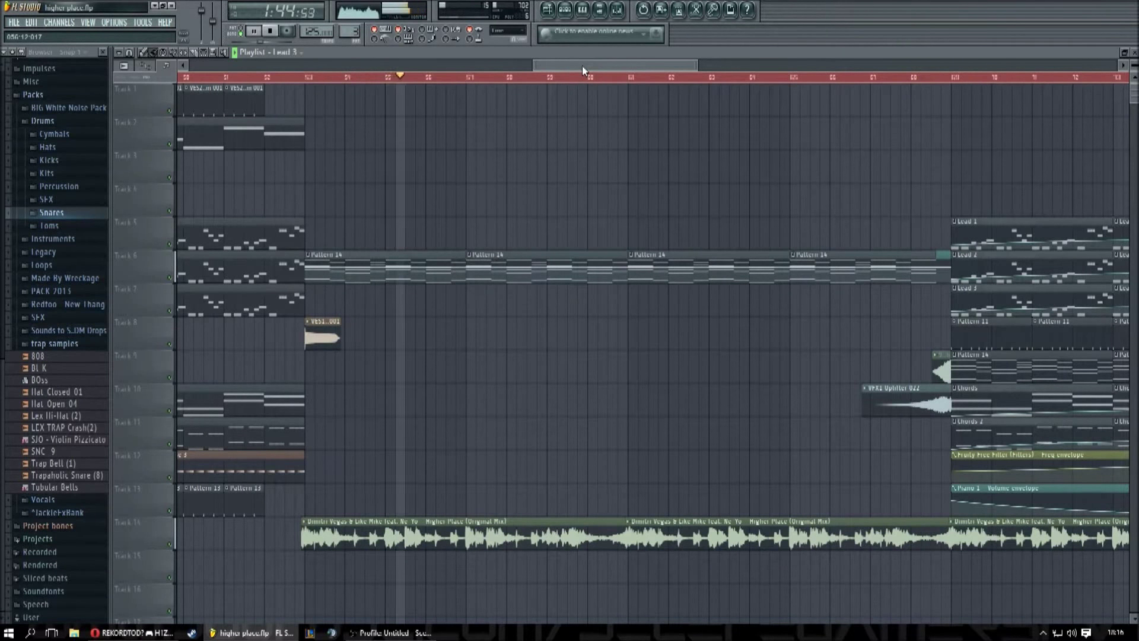
drag(582, 67, 642, 68)
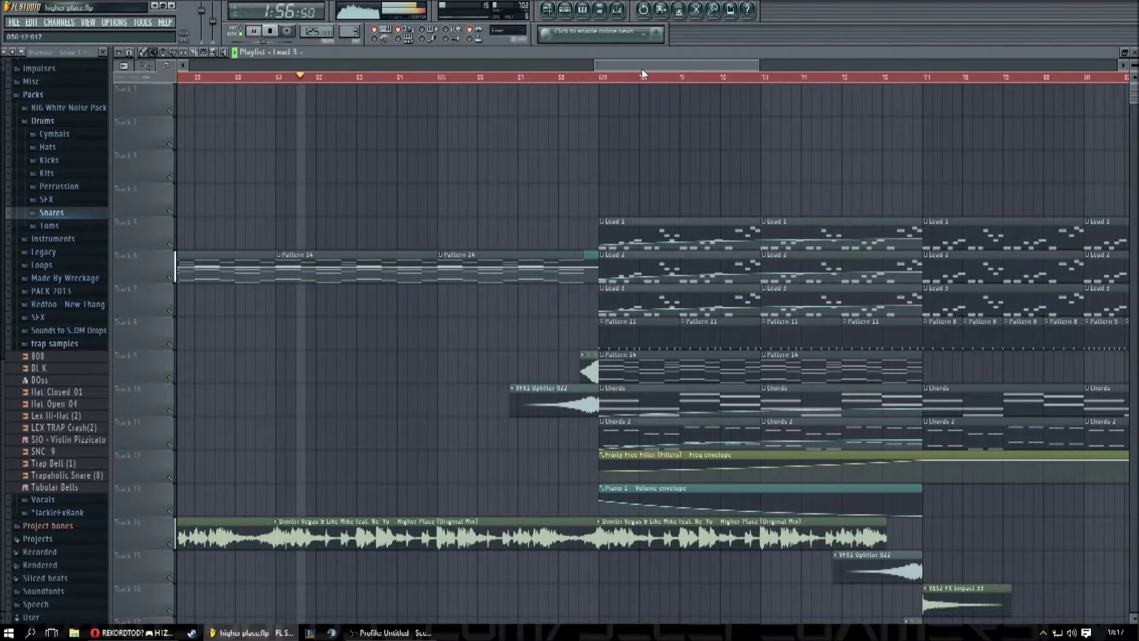
drag(642, 68, 647, 67)
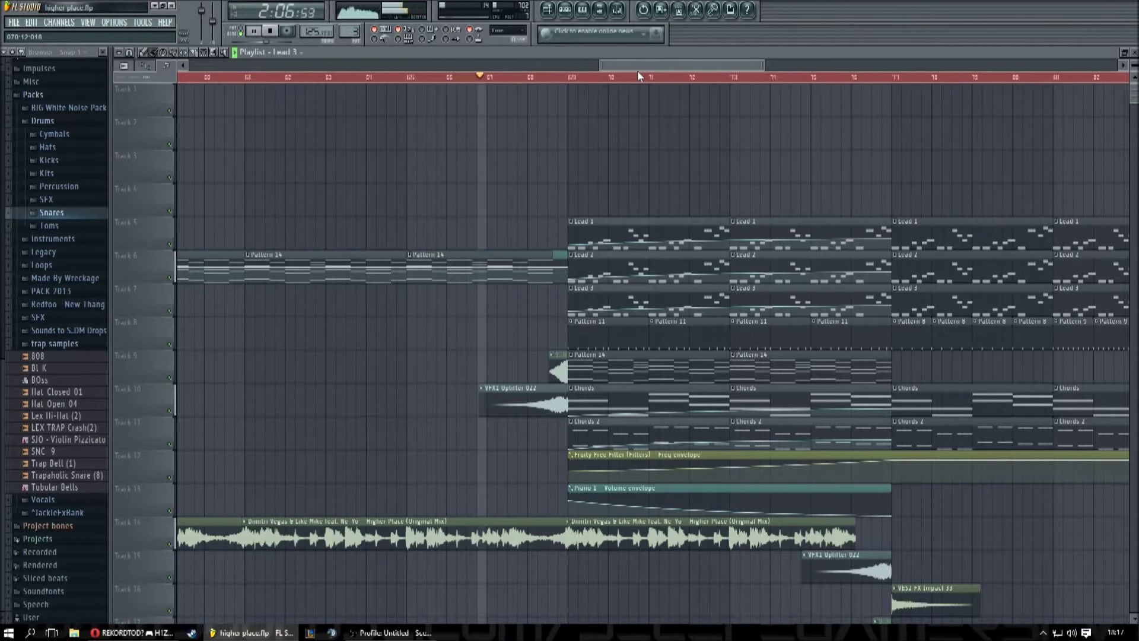
drag(637, 70, 658, 59)
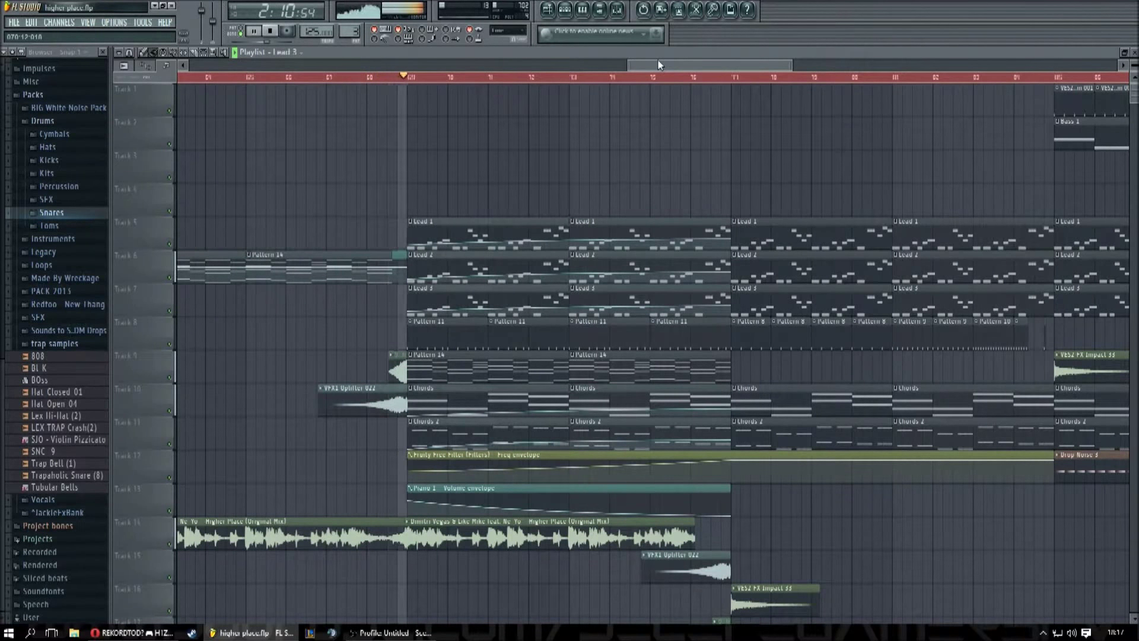
drag(647, 68, 669, 75)
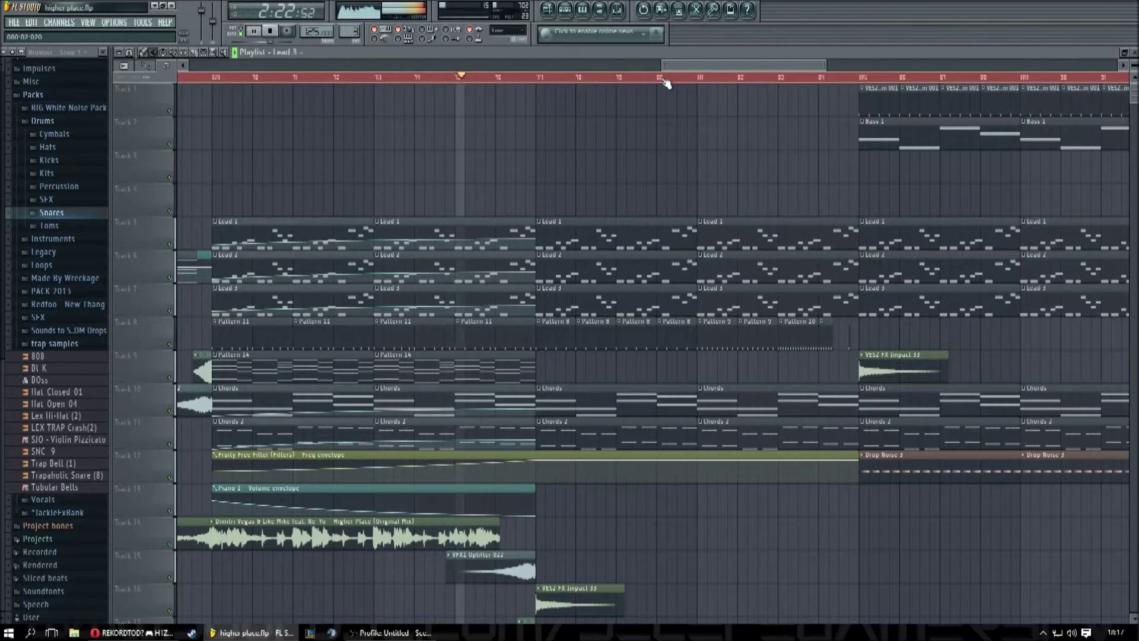
- Follow the playback through the second drop to the outro, stop it, and view the whole arrangement
scroll(665, 83, down, 3)
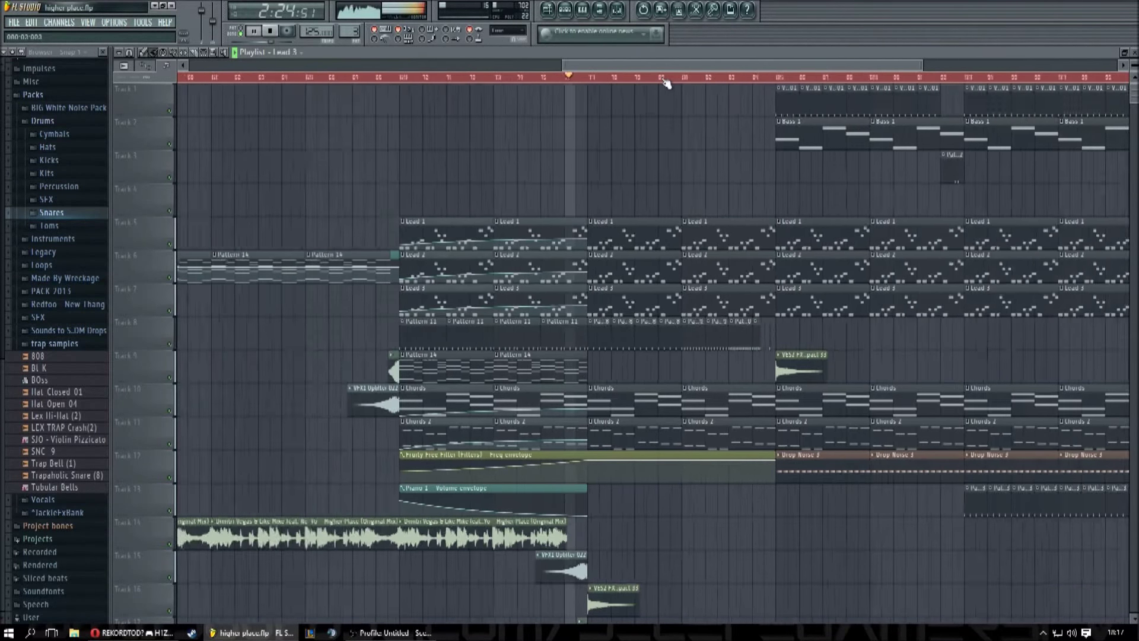
scroll(651, 69, up, 4)
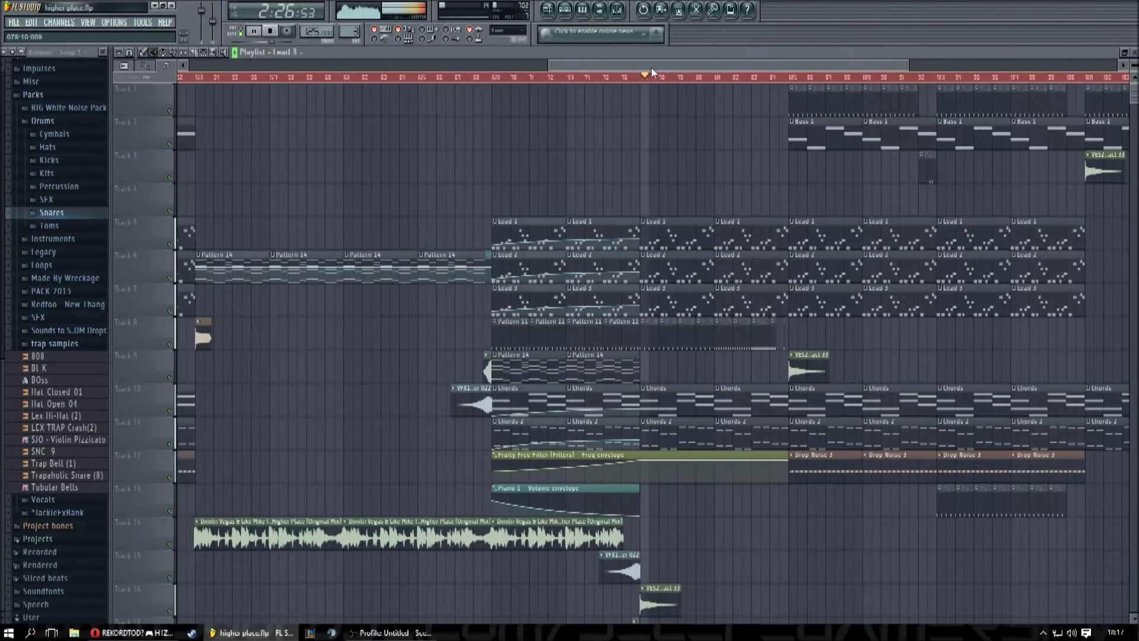
drag(687, 66, 729, 79)
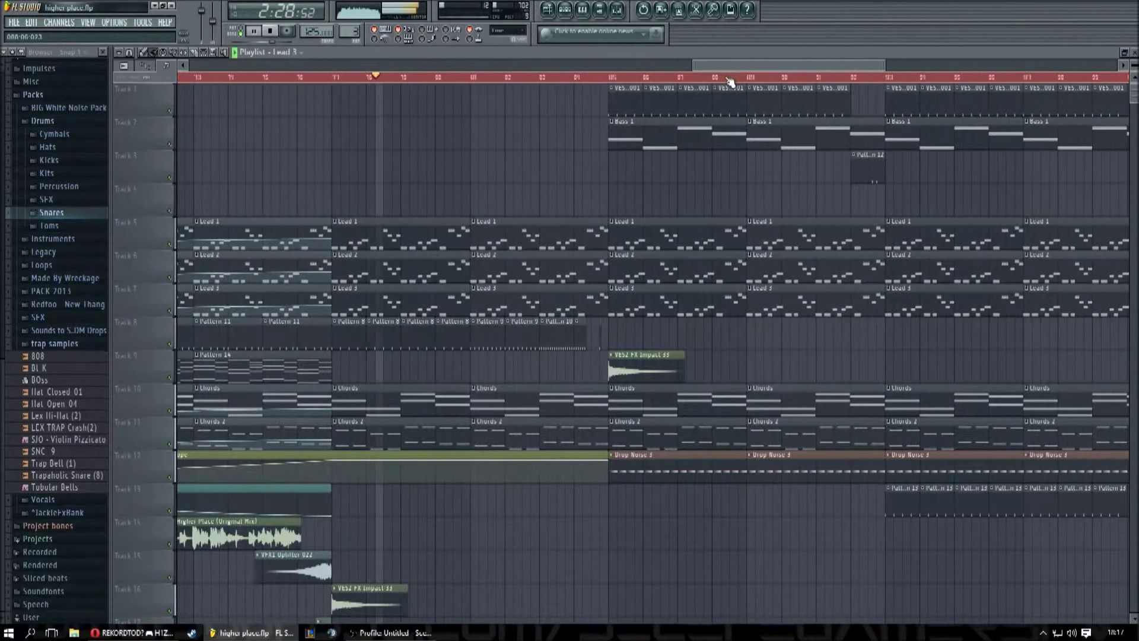
scroll(729, 79, up, 3)
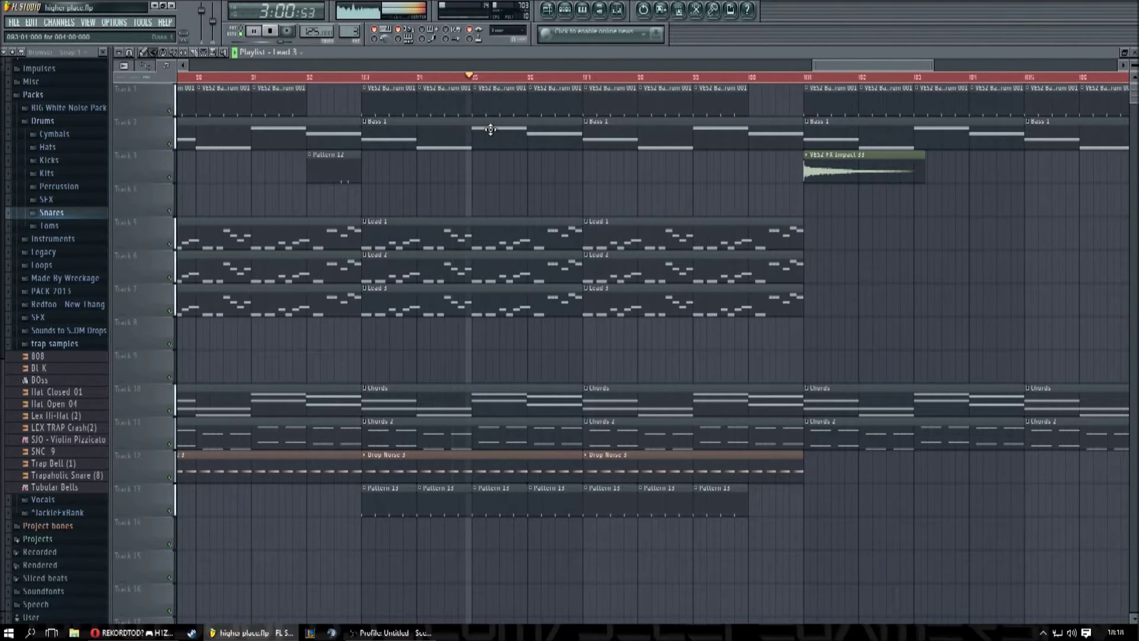
scroll(887, 62, down, 2)
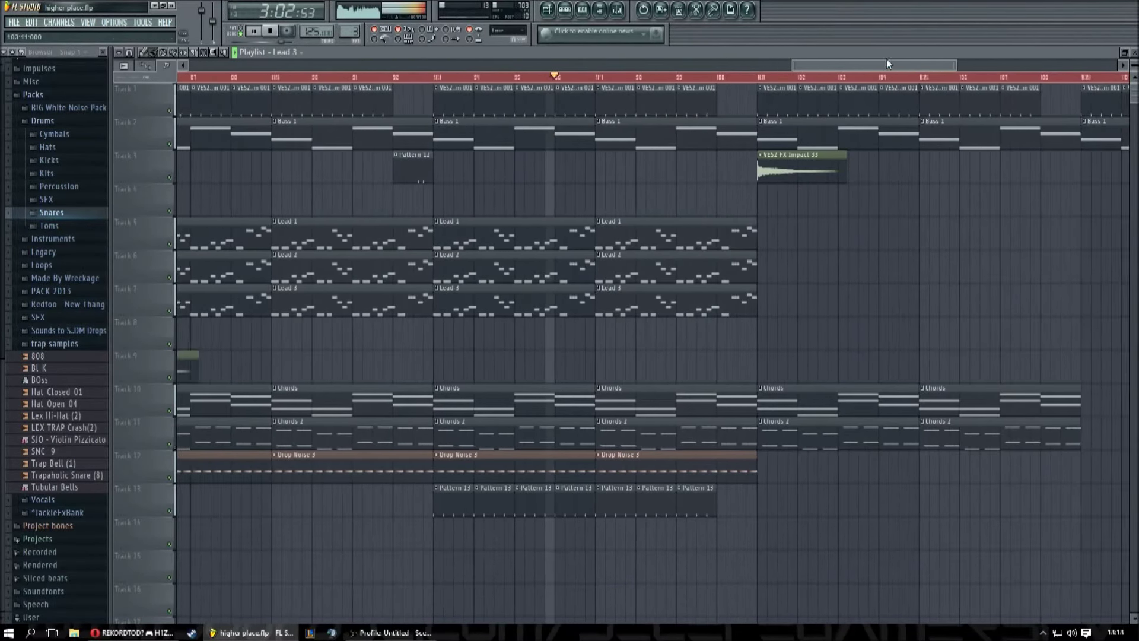
drag(858, 67, 906, 67)
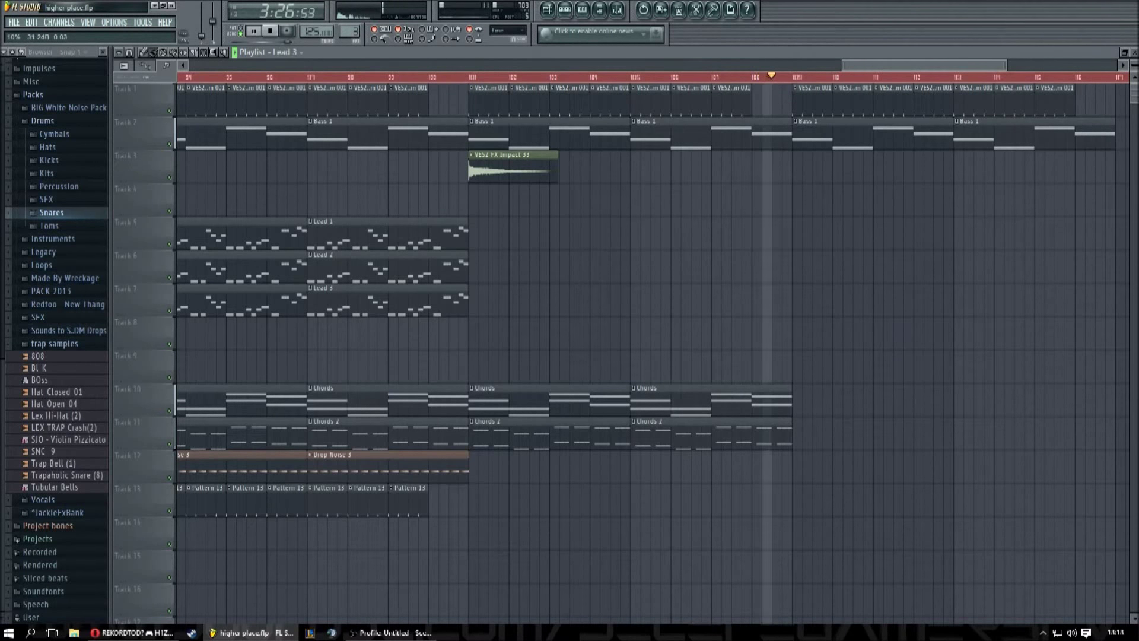
key(space)
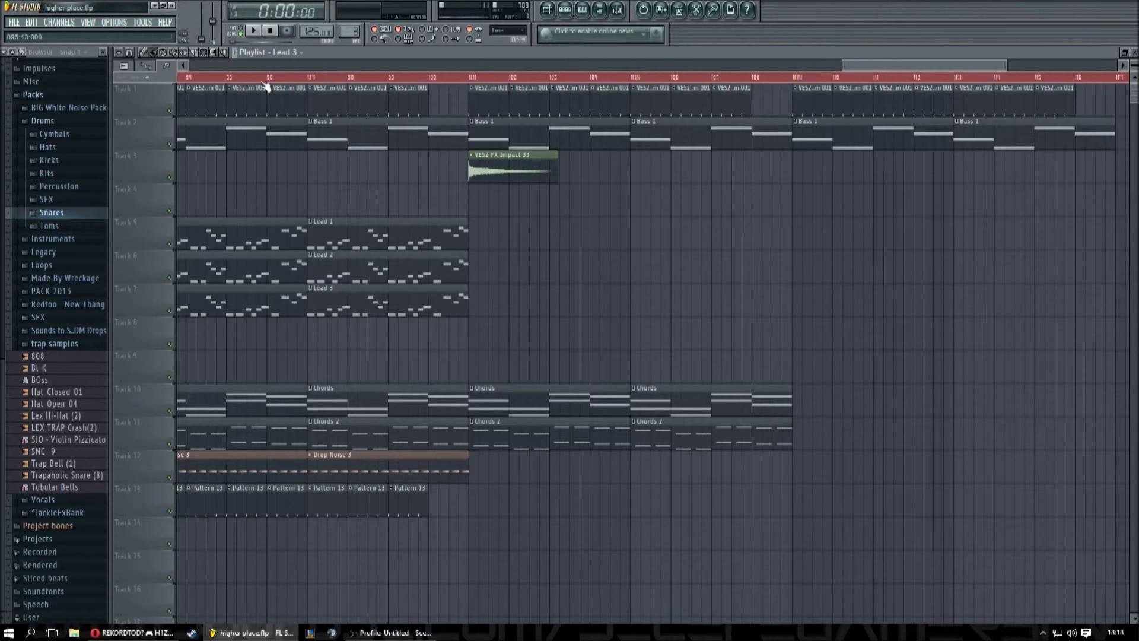
scroll(262, 82, down, 5)
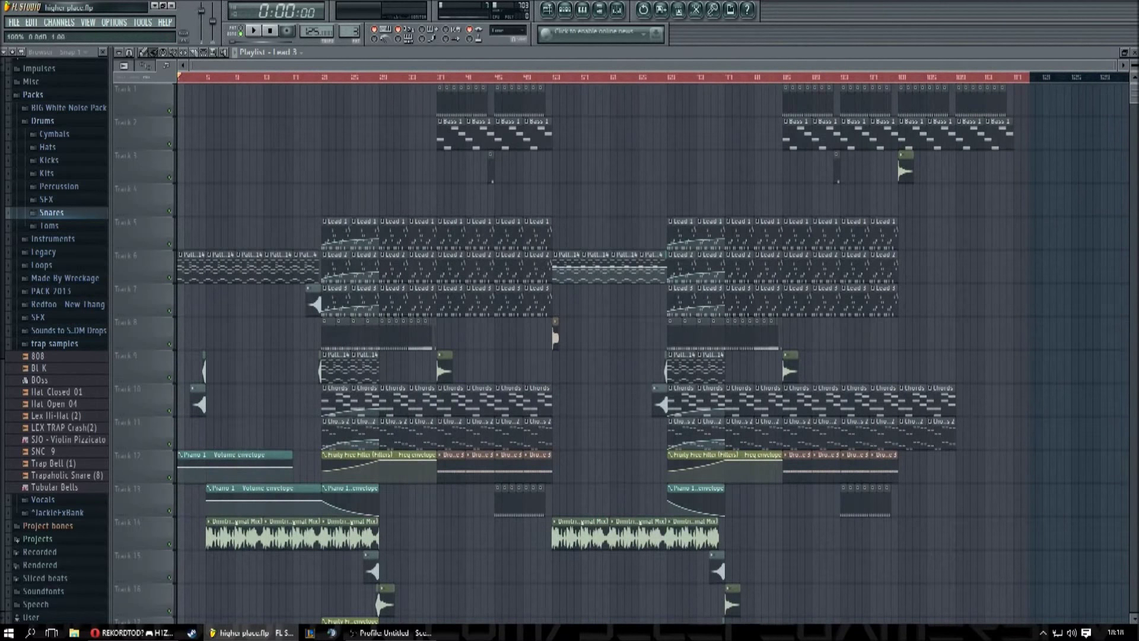
- Play the VES2 Bassdrum 001 pattern from the channel rack and show the effects on mixer track Insert 1
click(564, 10)
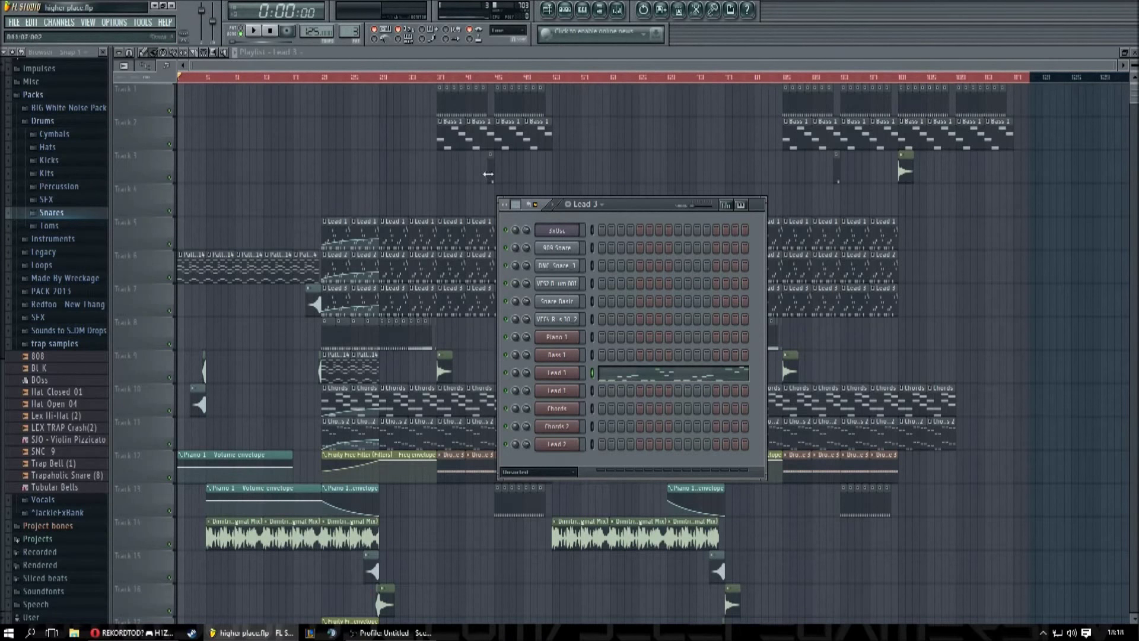
click(587, 204)
click(623, 219)
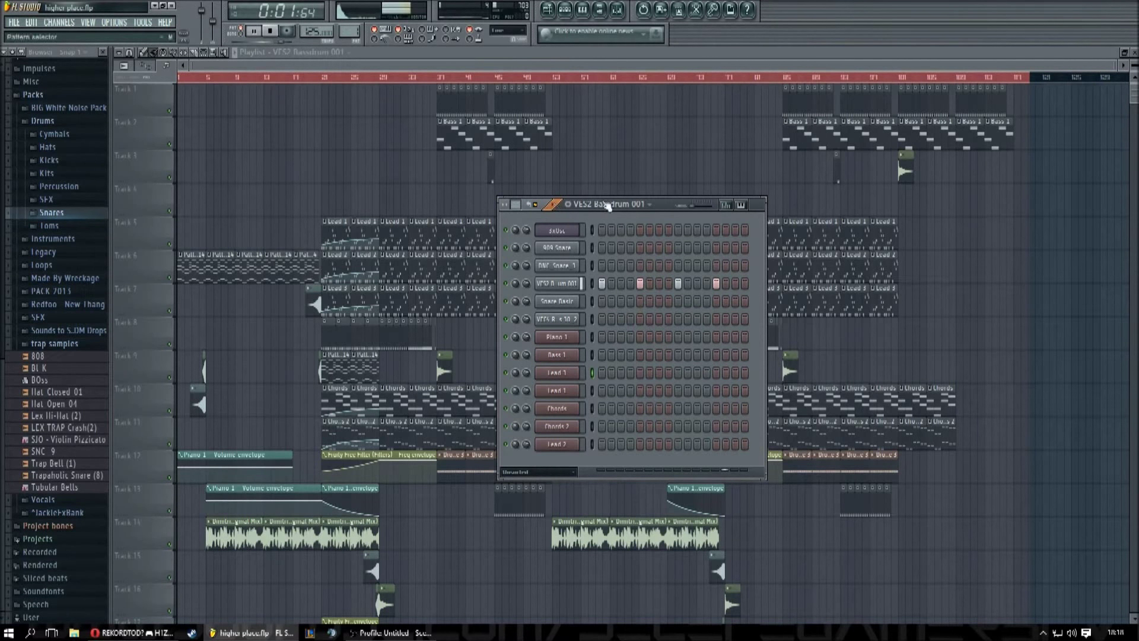
click(617, 11)
click(184, 469)
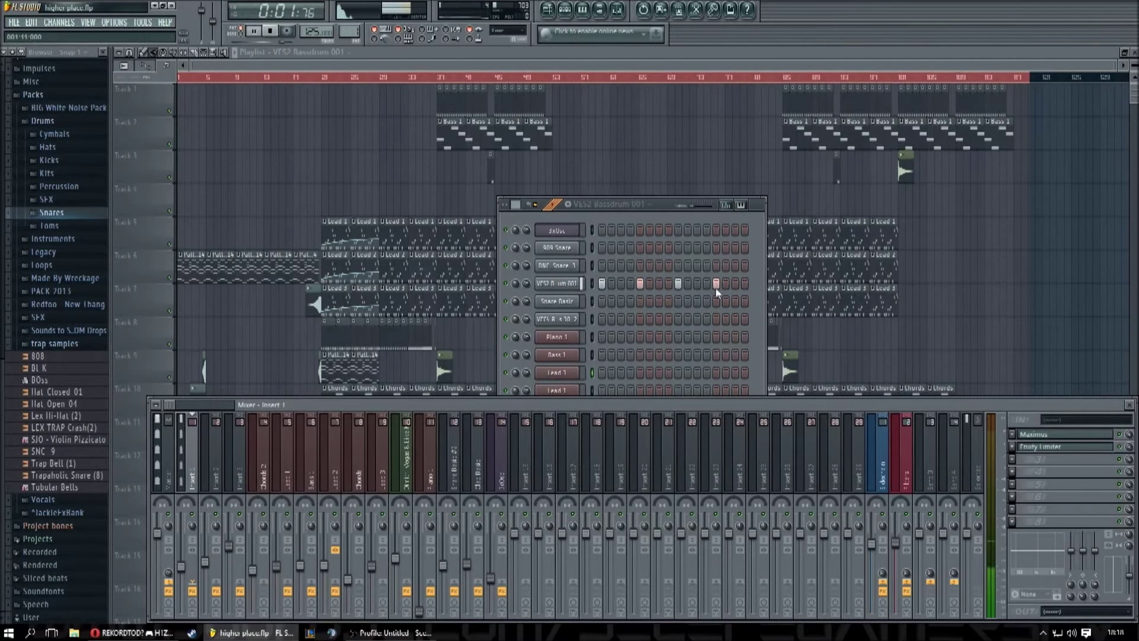
- Switch to the Bass 1 pattern and listen to it, moving the channel rack clear of the mixer
click(612, 208)
click(642, 244)
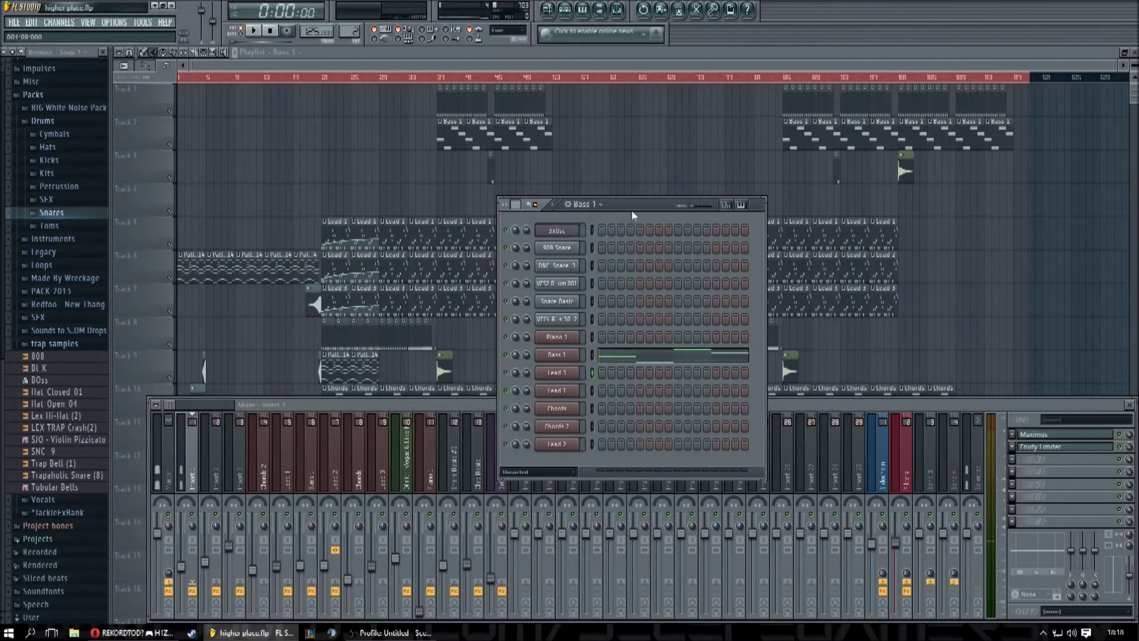
drag(632, 209, 633, 134)
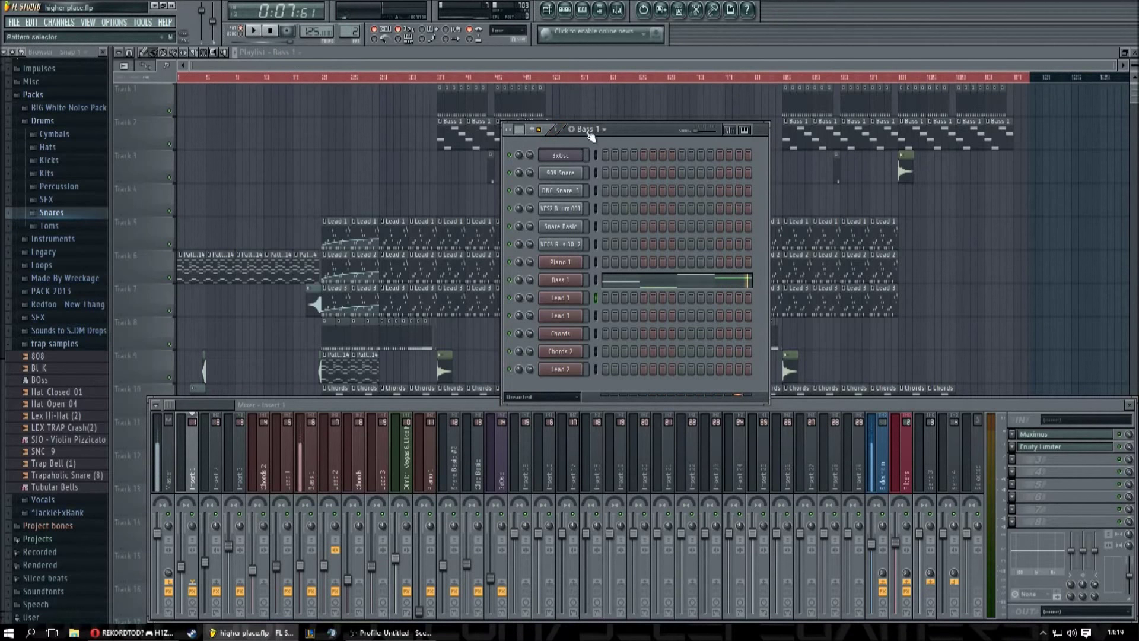
- Play the Lead 3 pattern and open its Nexus instrument to show the preset in use
scroll(591, 135, down, 1)
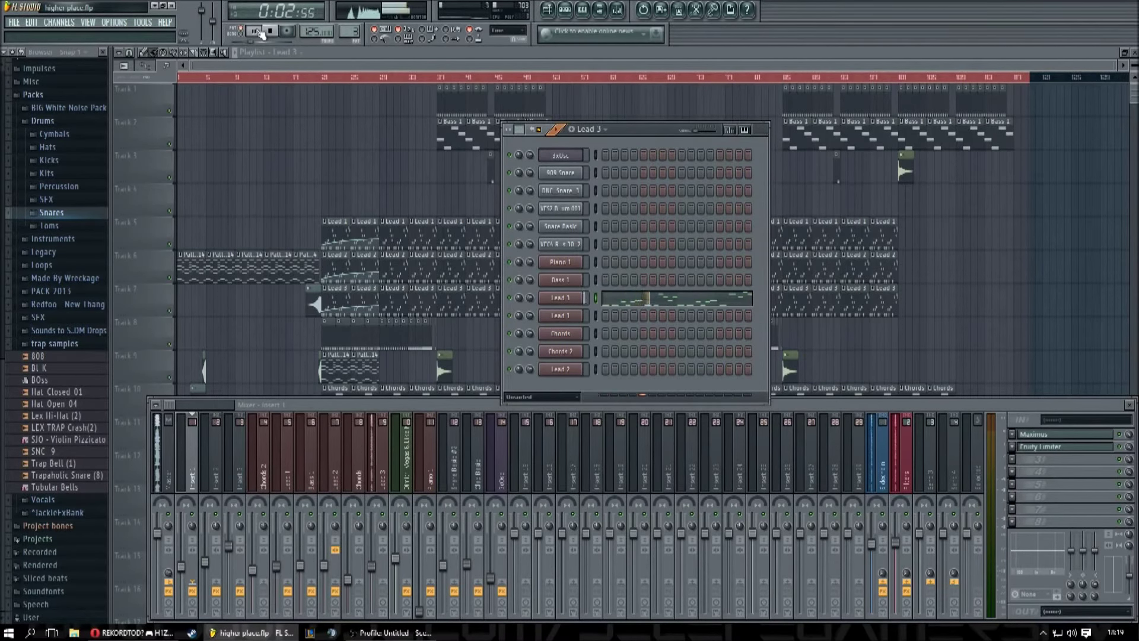
click(571, 298)
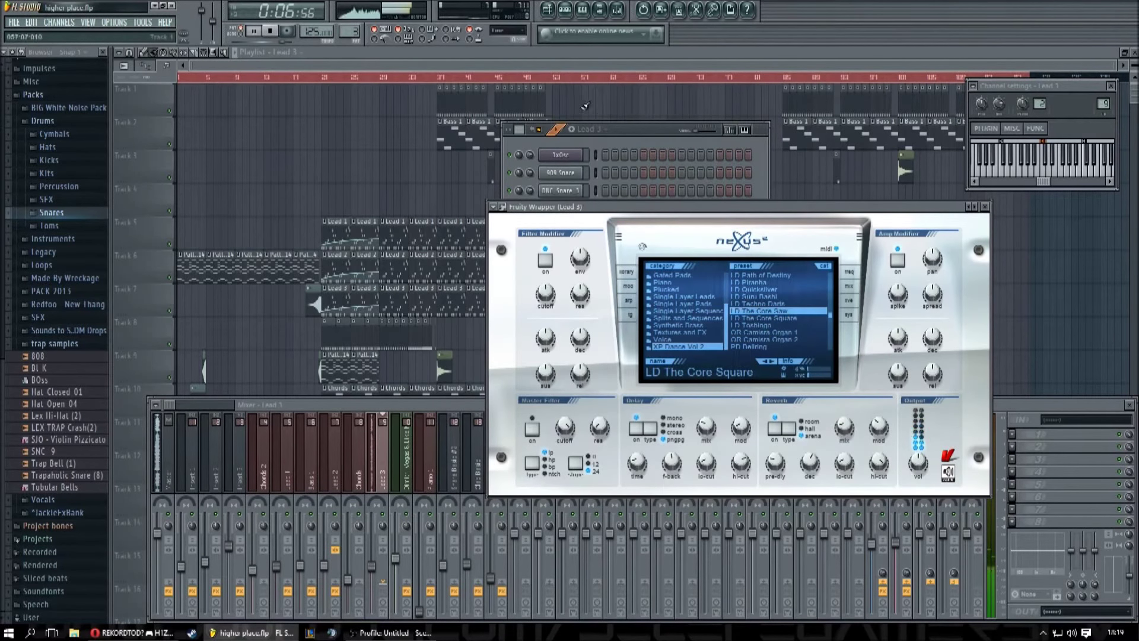
- Listen to the Lead 1, Chords and Chords 2 patterns one after another from the channel rack
click(597, 134)
scroll(598, 136, down, 1)
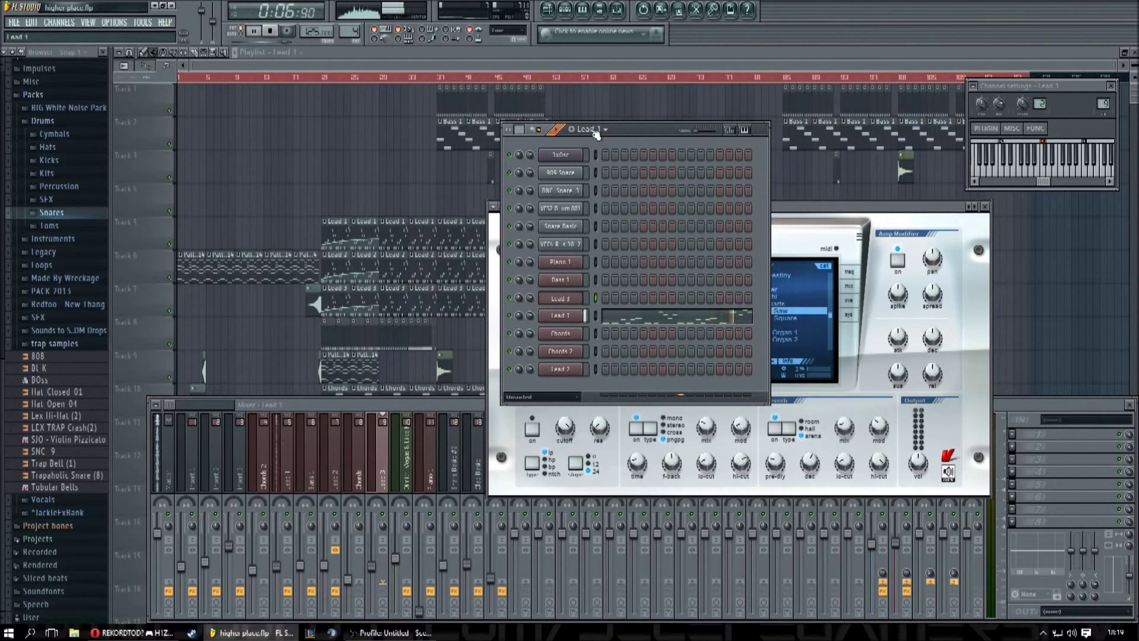
scroll(597, 135, up, 1)
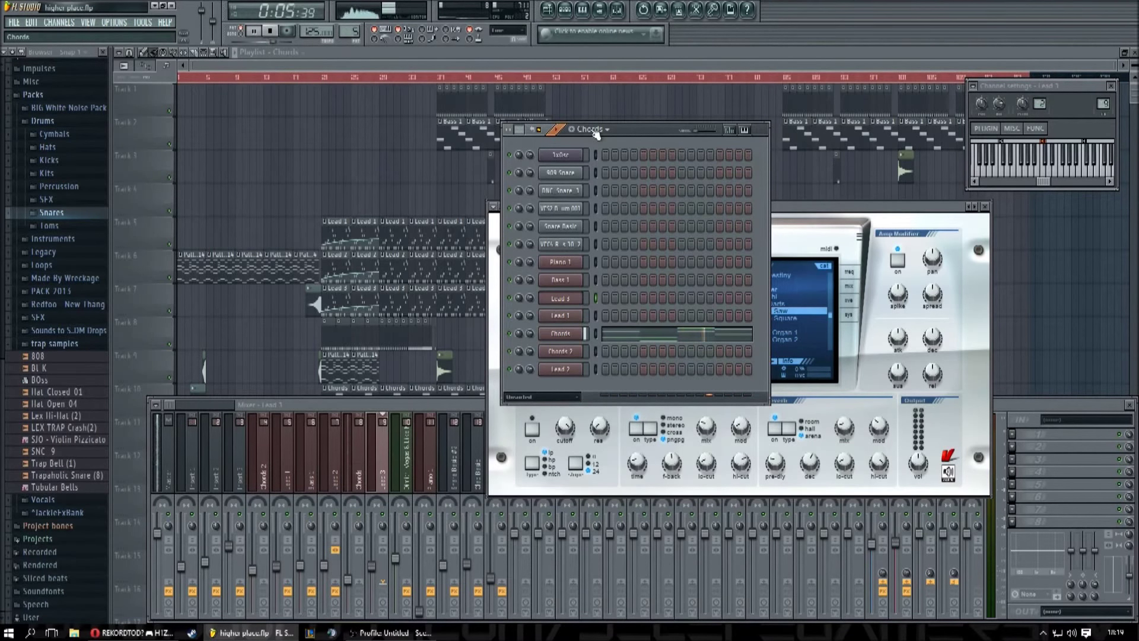
scroll(596, 133, down, 1)
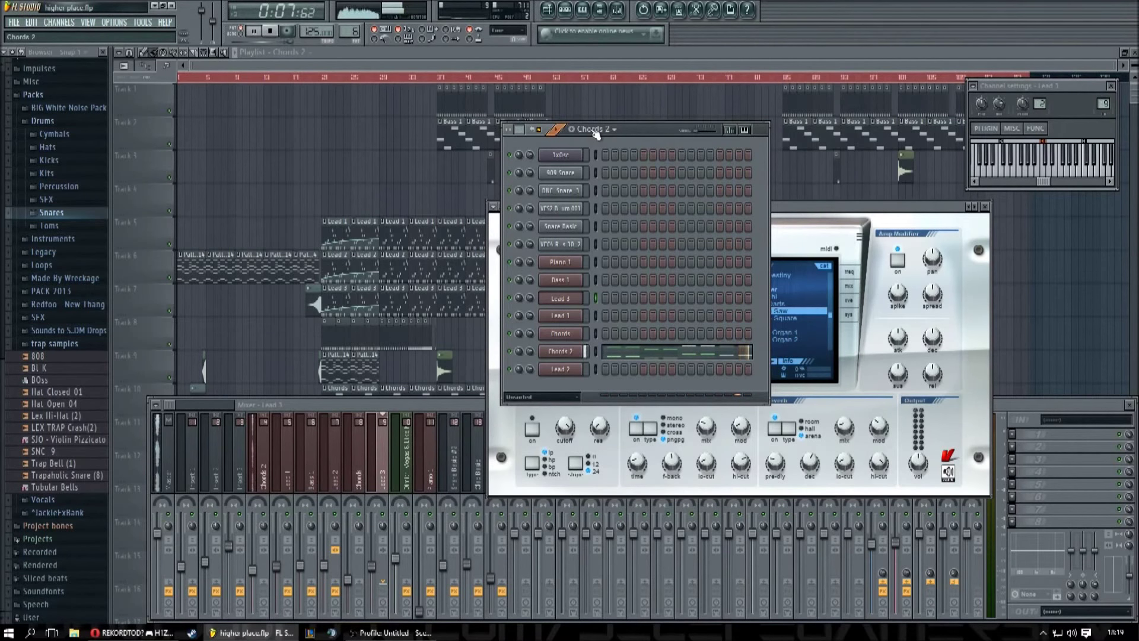
- View the Chords 2 notes in the piano roll, and play the Lead 2 pattern from the channel rack
click(669, 354)
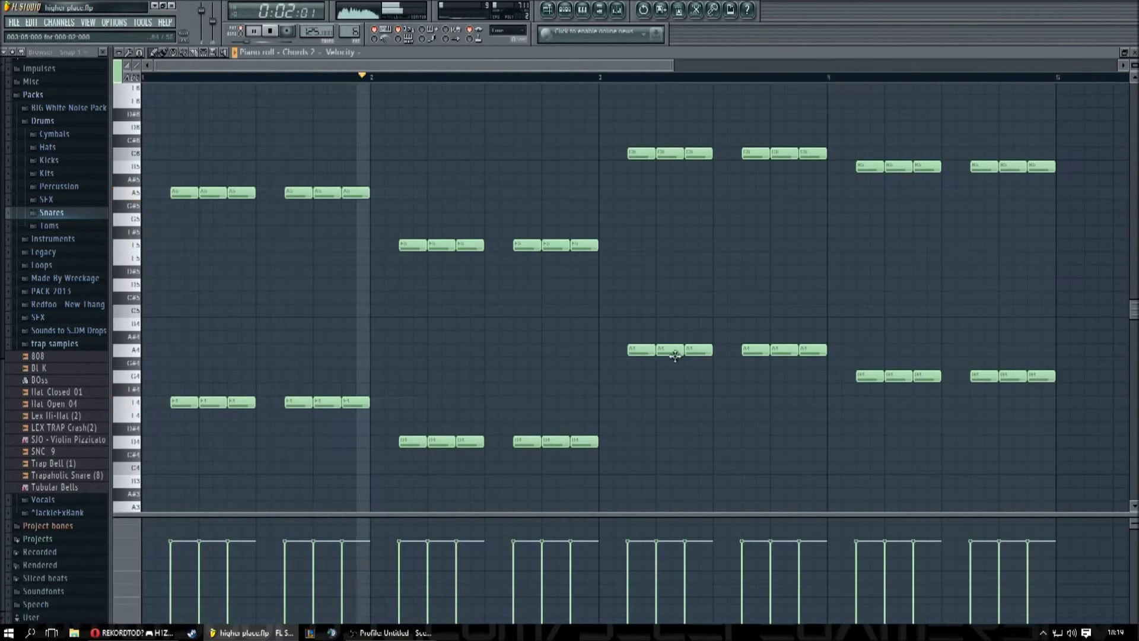
click(565, 10)
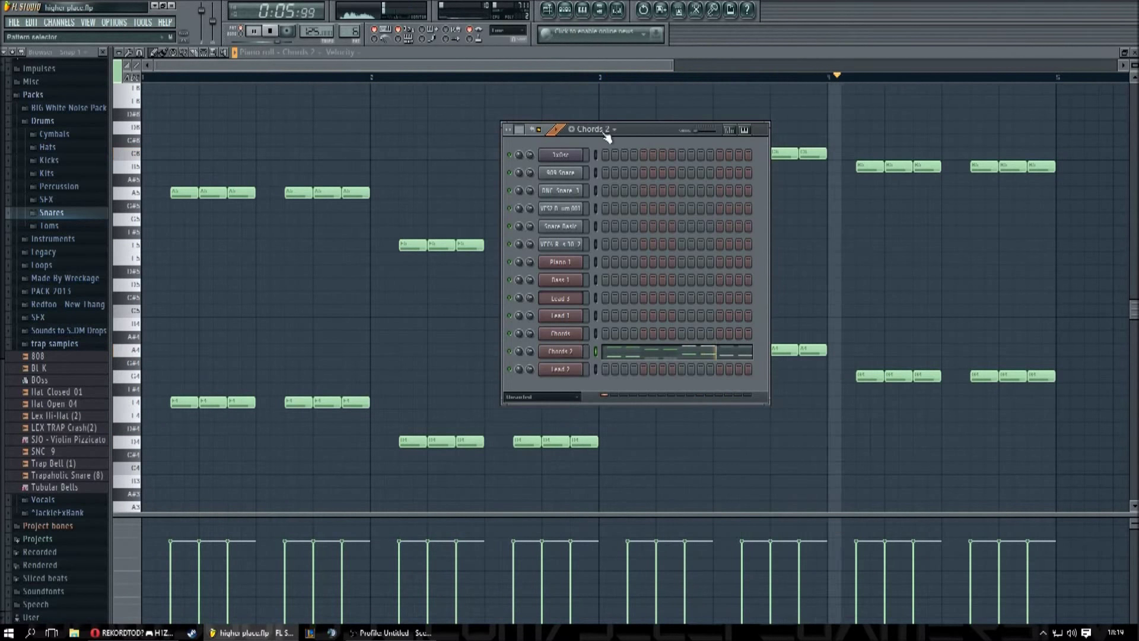
scroll(604, 134, down, 1)
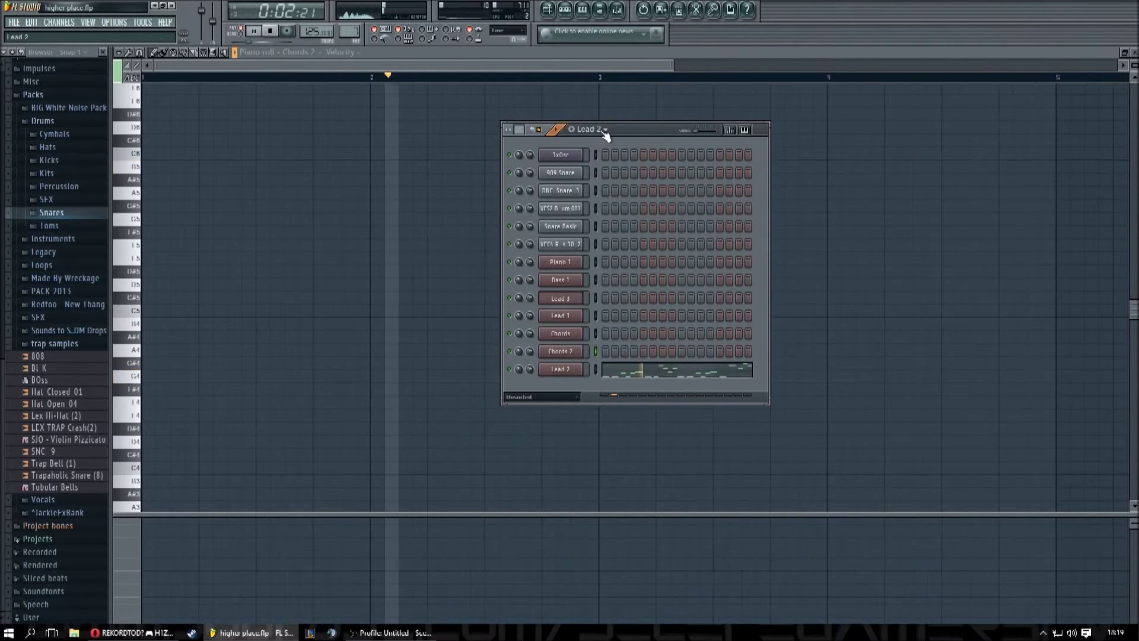
- Open the Lead 2 notes in the piano roll and show the effects on the Lead 2 mixer track
click(439, 221)
scroll(448, 219, up, 3)
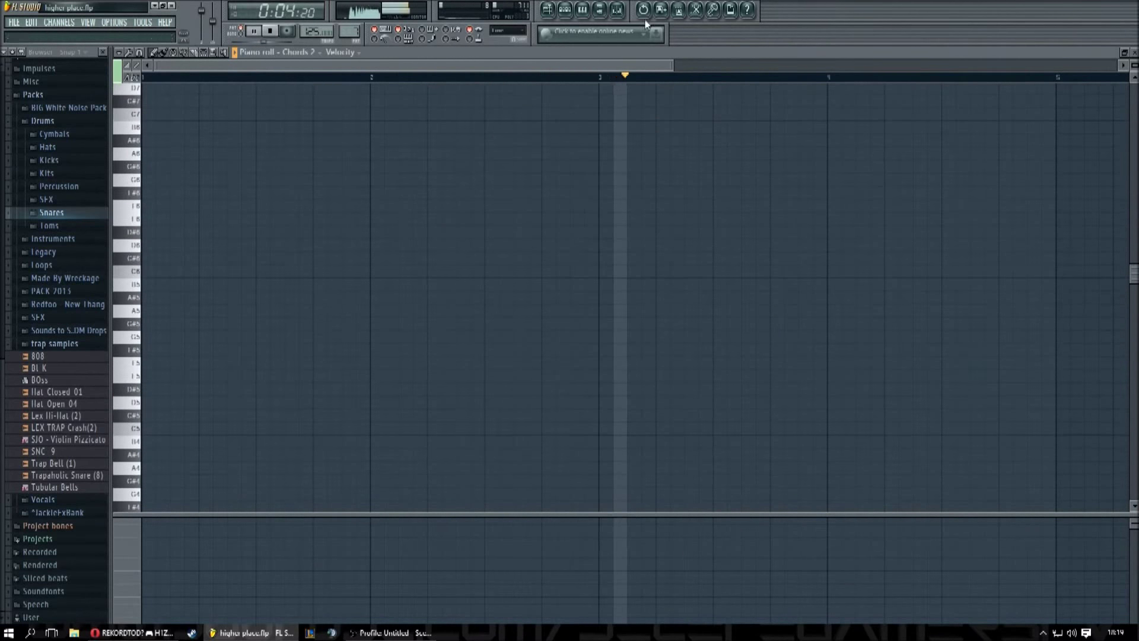
click(566, 15)
click(607, 372)
scroll(555, 371, down, 3)
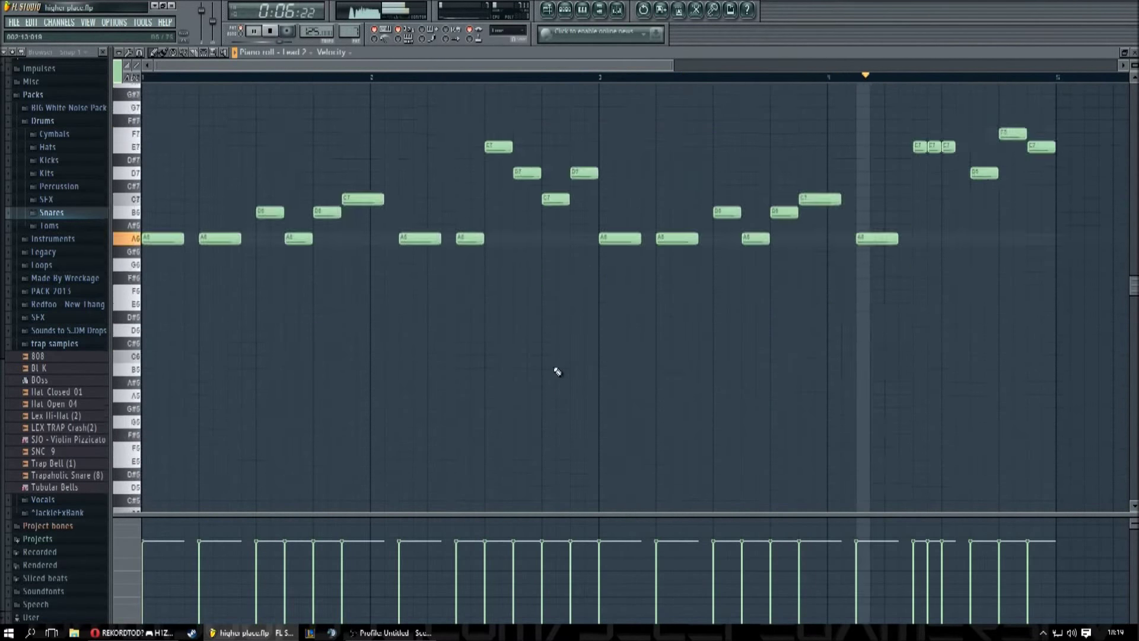
scroll(556, 372, up, 3)
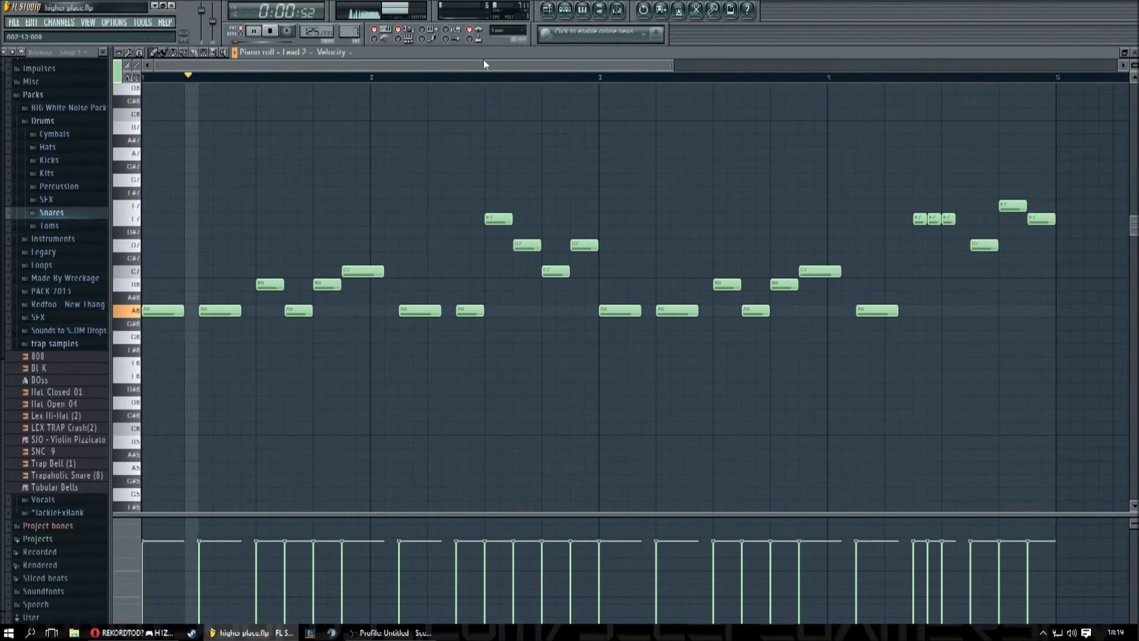
click(609, 11)
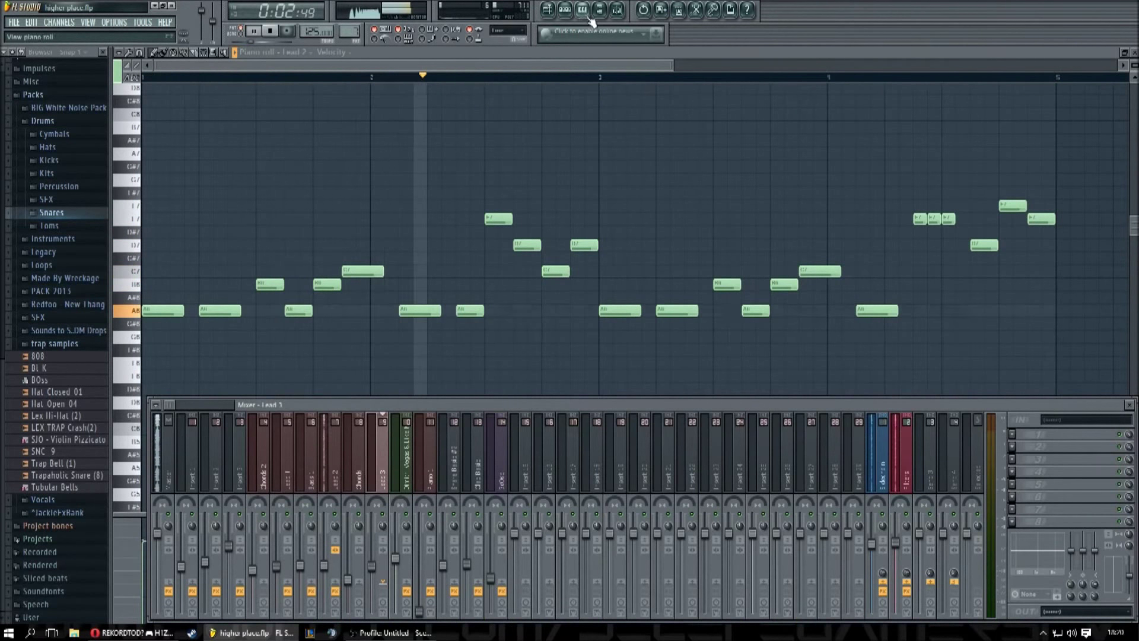
click(312, 466)
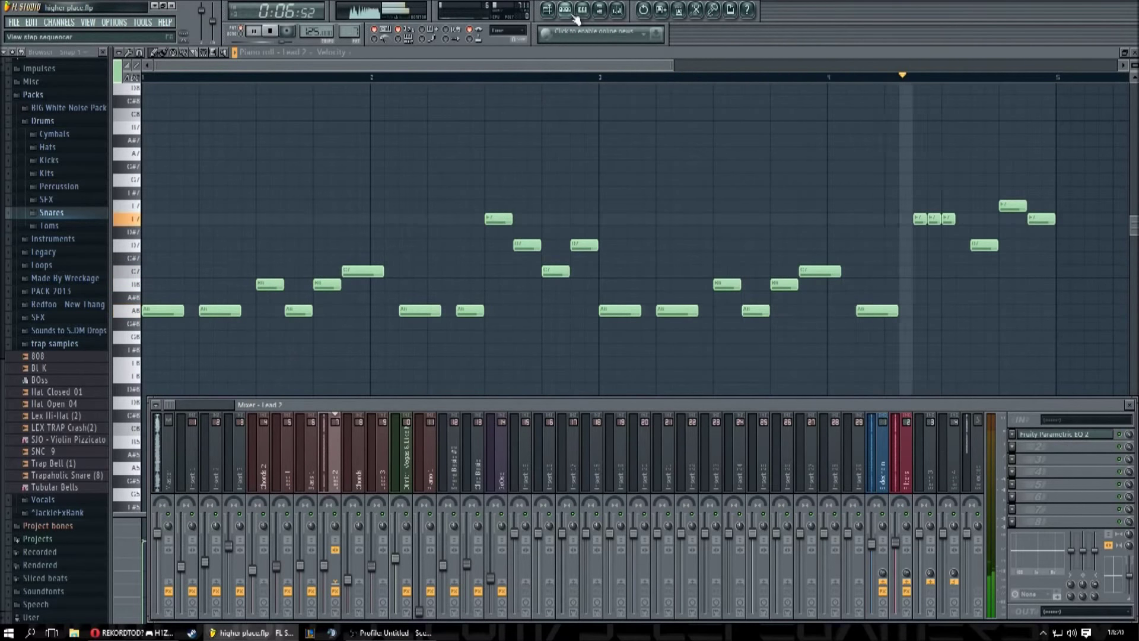
- Listen to the Snare Basic patterns, Pattern 8 to Pattern 11, one after another from the channel rack
key(F6)
scroll(613, 133, down, 1)
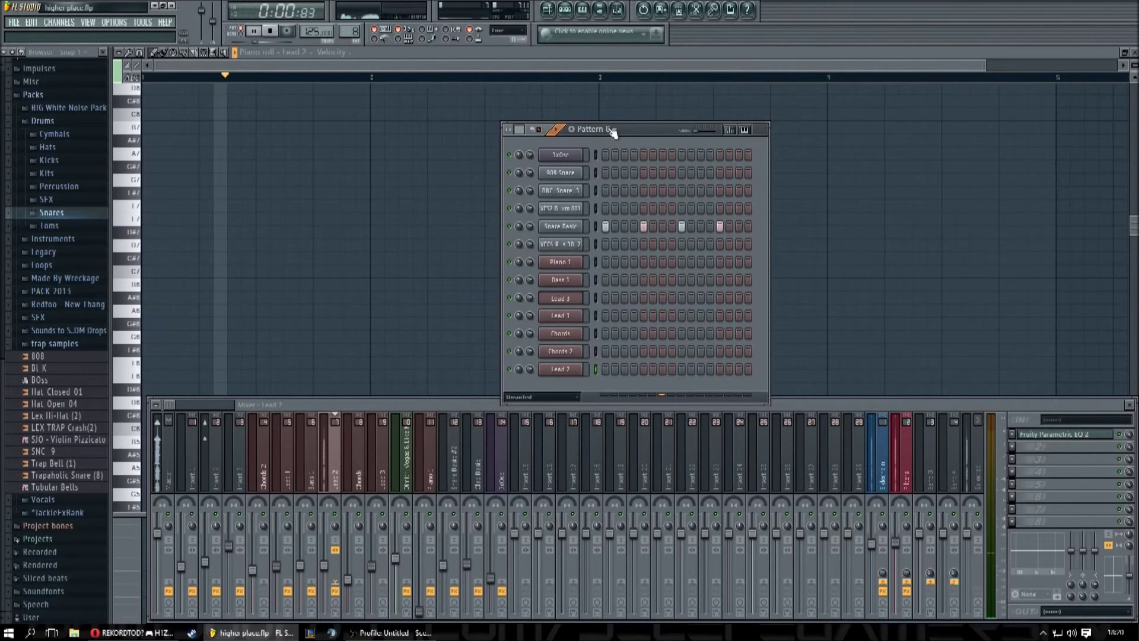
scroll(613, 133, down, 1)
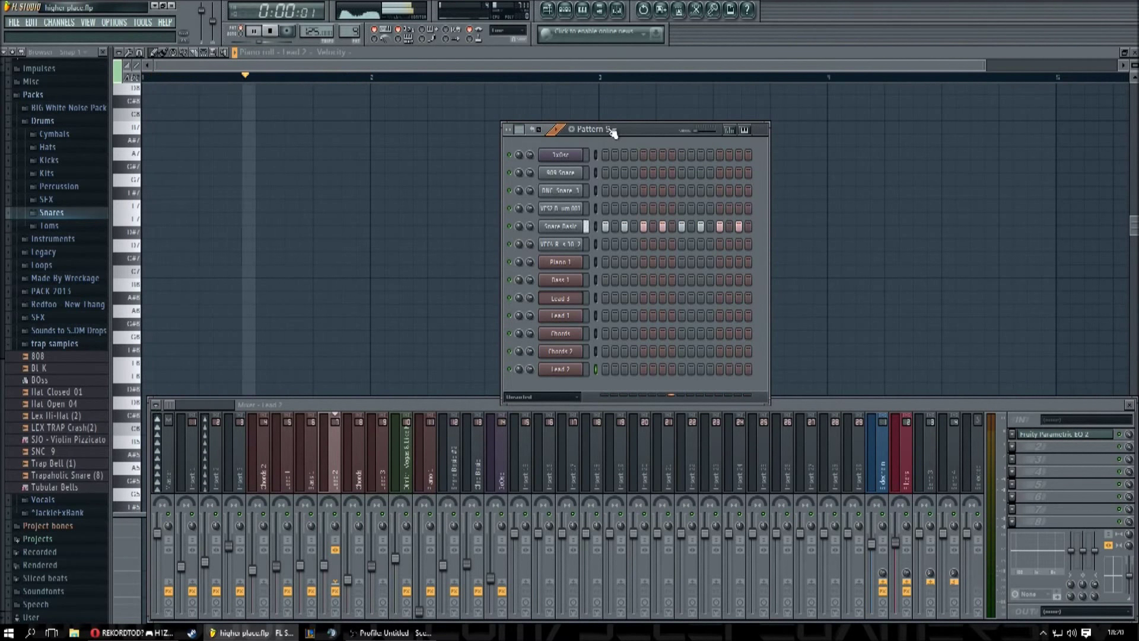
scroll(613, 132, down, 1)
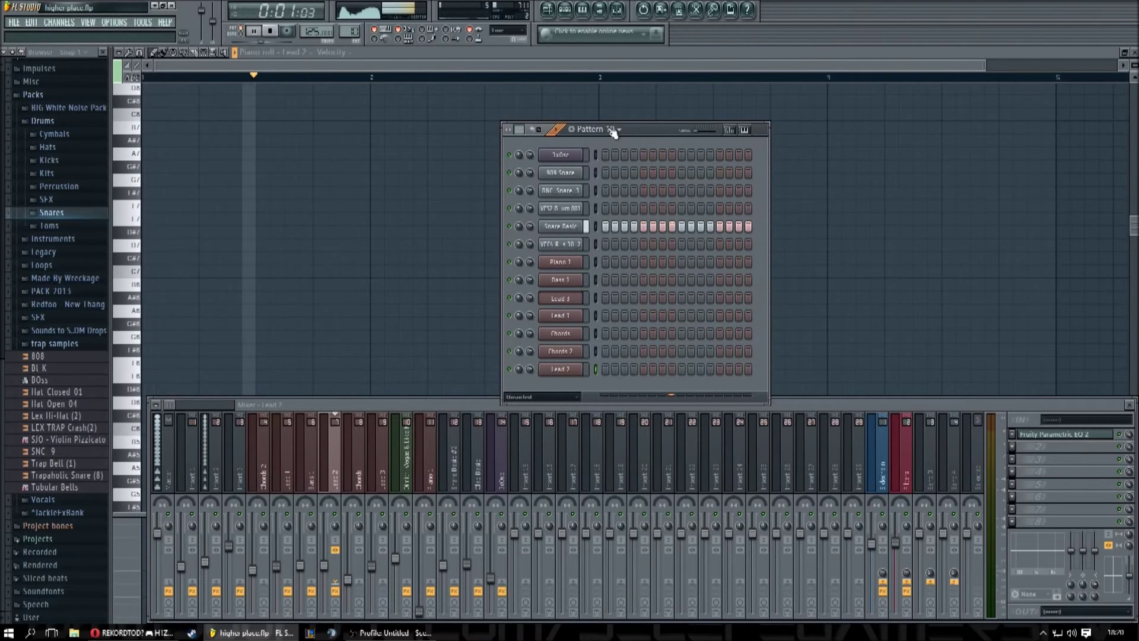
key(space)
scroll(613, 132, up, 1)
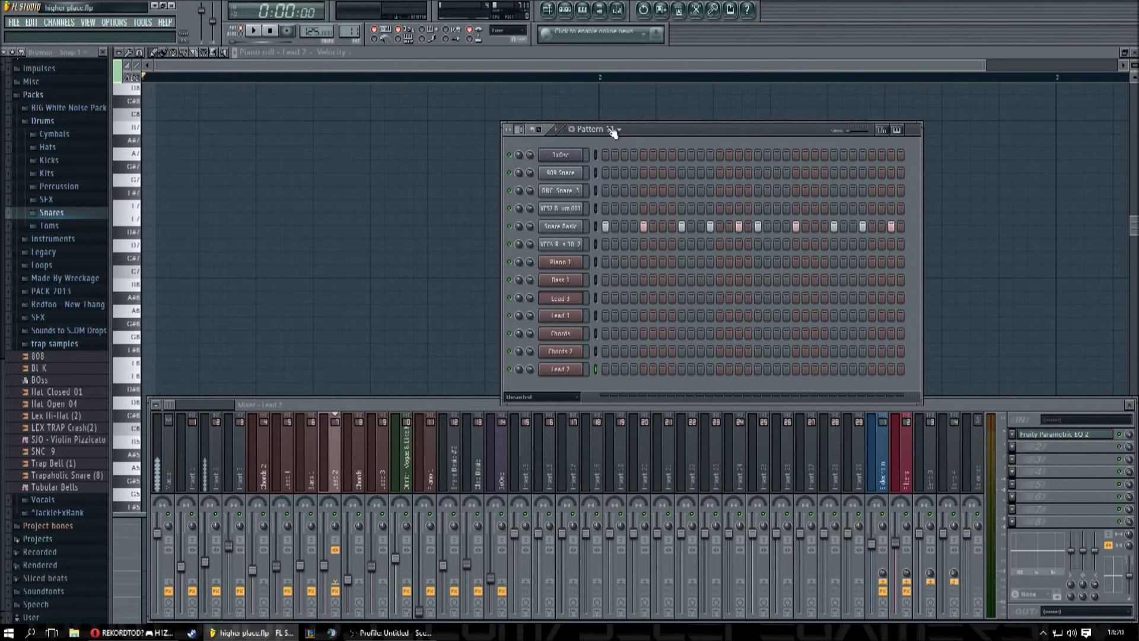
key(space)
- Bring up the playlist behind the channel rack and listen to Patterns 12, 13 and 14 in turn
click(566, 10)
click(549, 10)
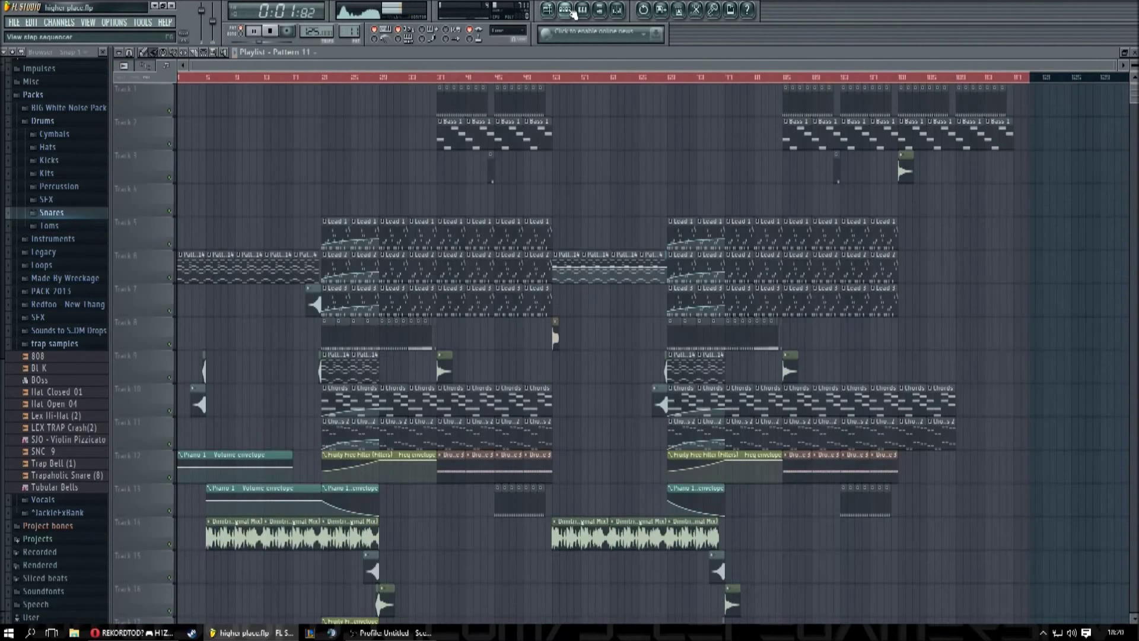
click(572, 11)
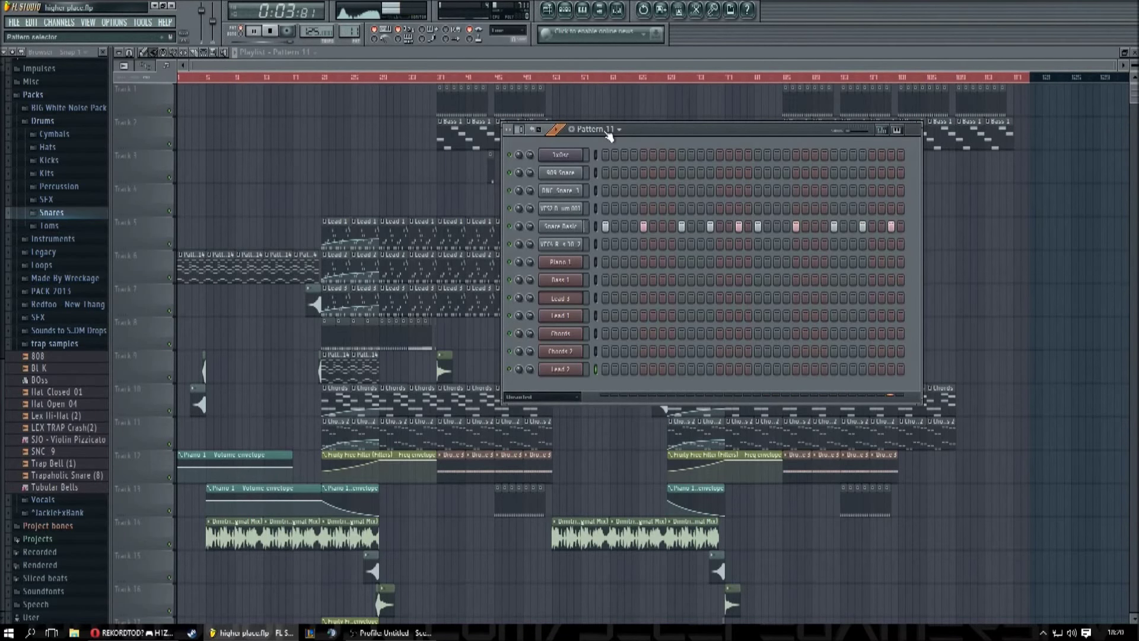
scroll(609, 136, up, 2)
scroll(610, 136, down, 1)
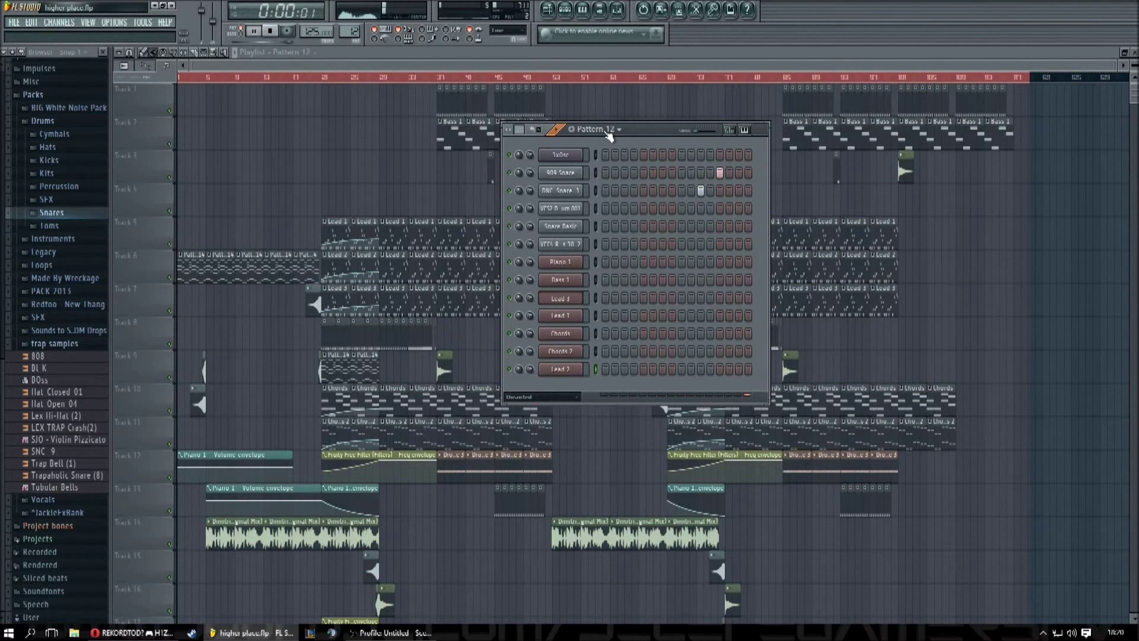
scroll(610, 136, up, 1)
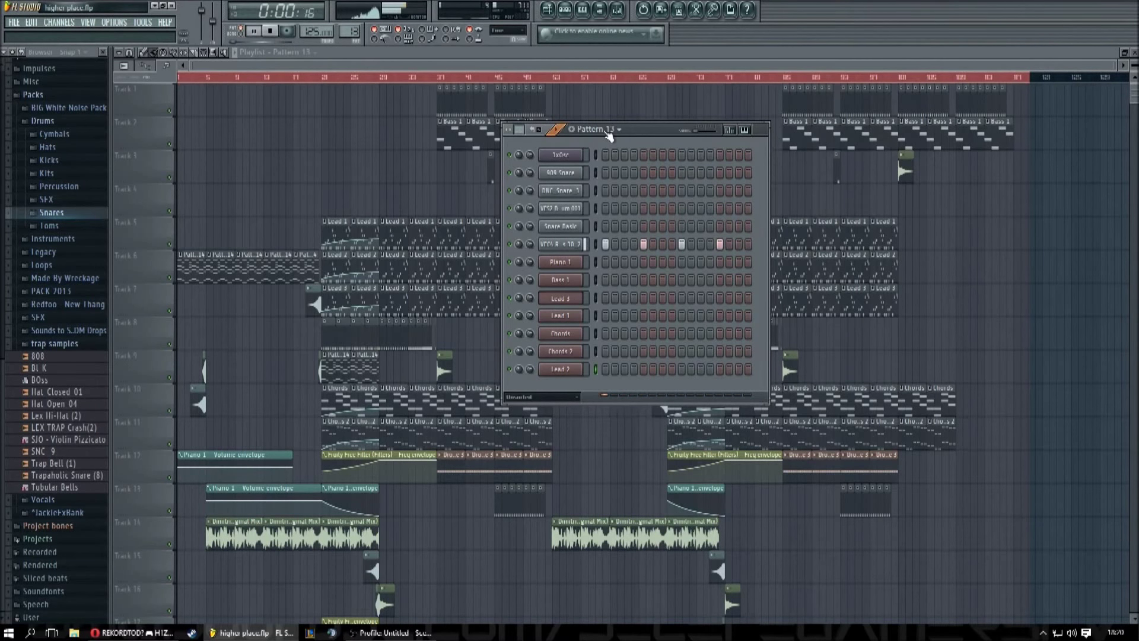
scroll(609, 136, up, 1)
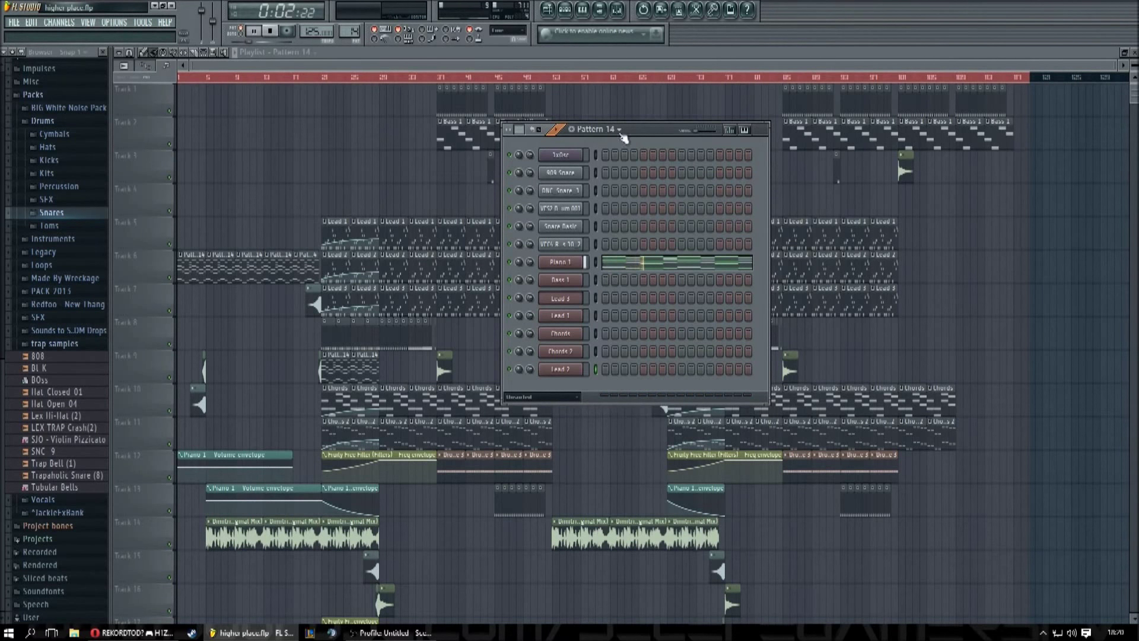
click(439, 78)
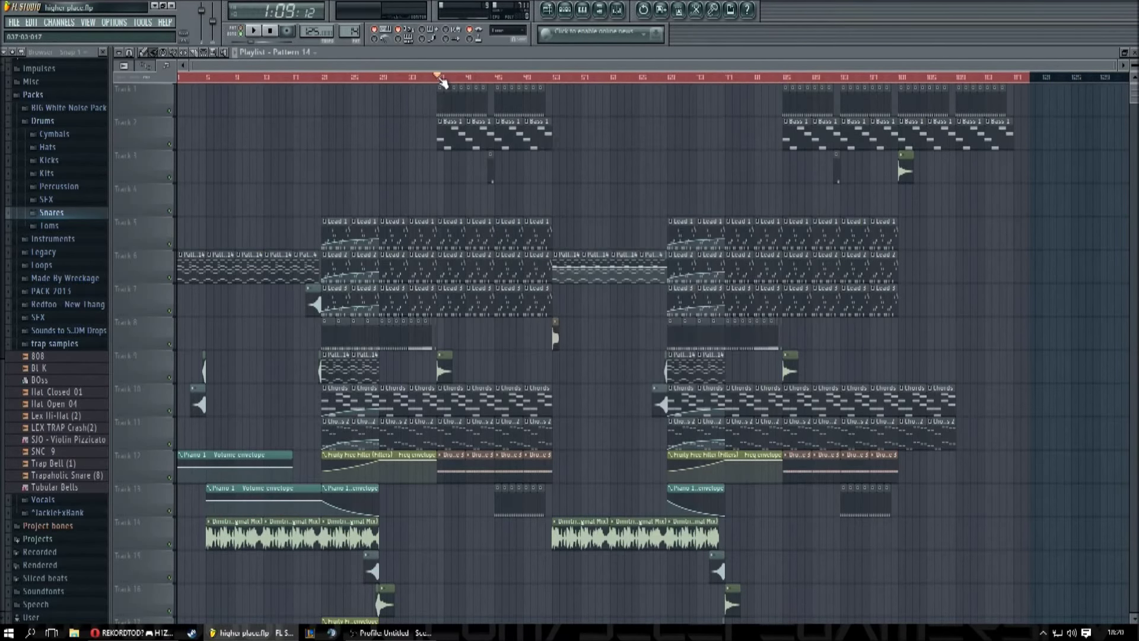
click(274, 78)
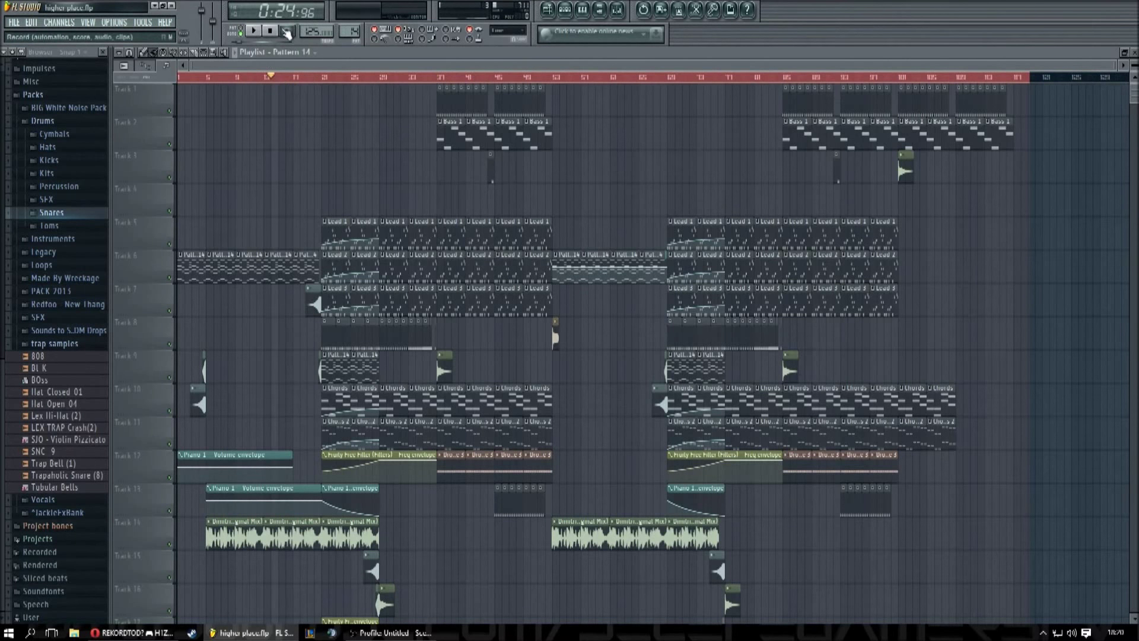
click(242, 34)
- Open Pattern 14's Piano 1 notes in the piano roll and add a B5 note to the last chord of bar 4
click(550, 11)
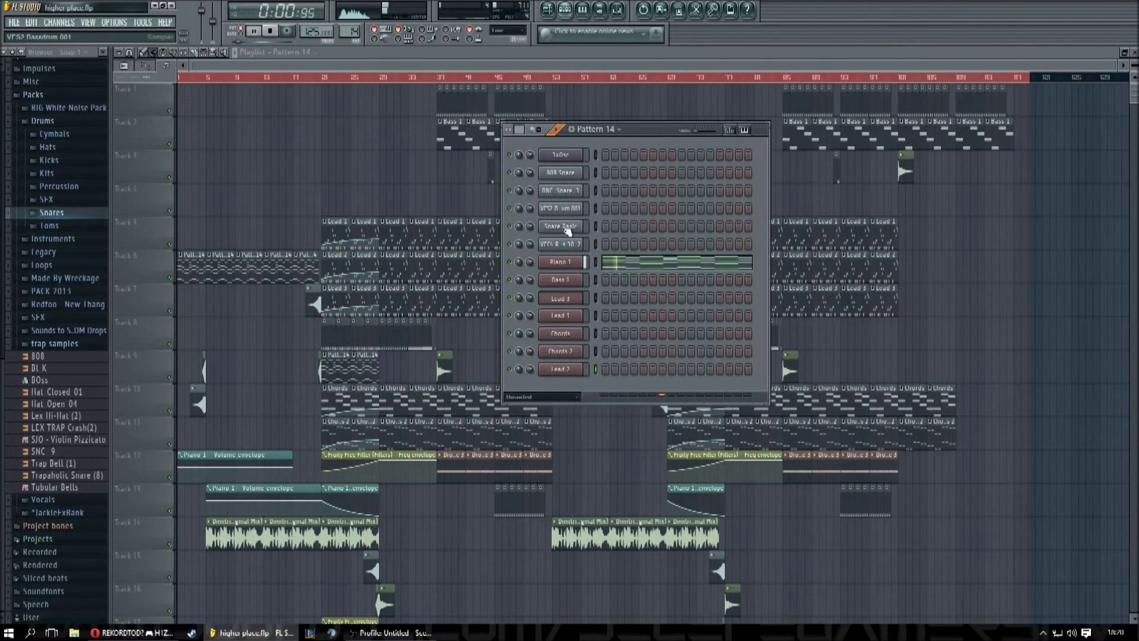
click(611, 258)
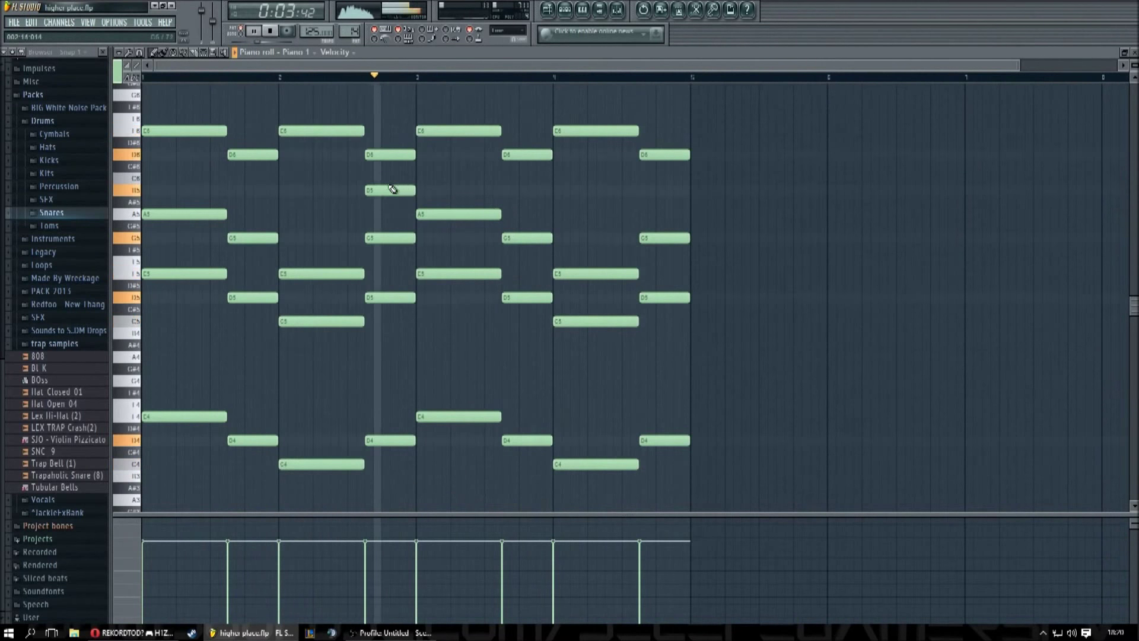
click(644, 190)
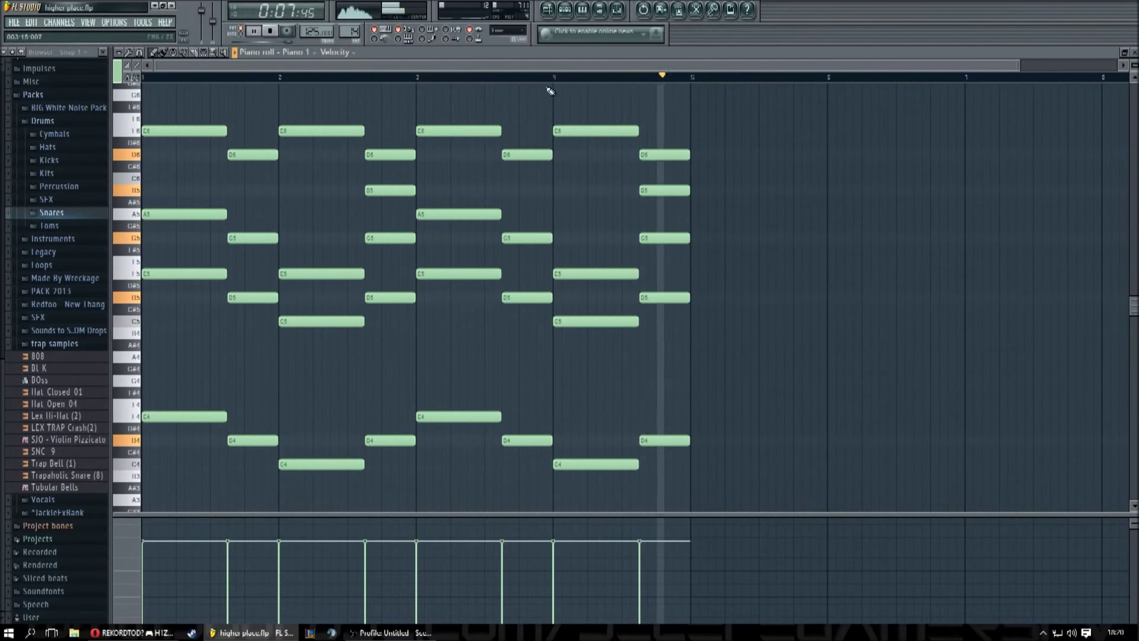
- Return from the piano roll to the playlist with the channel rack open on Pattern 14
click(553, 11)
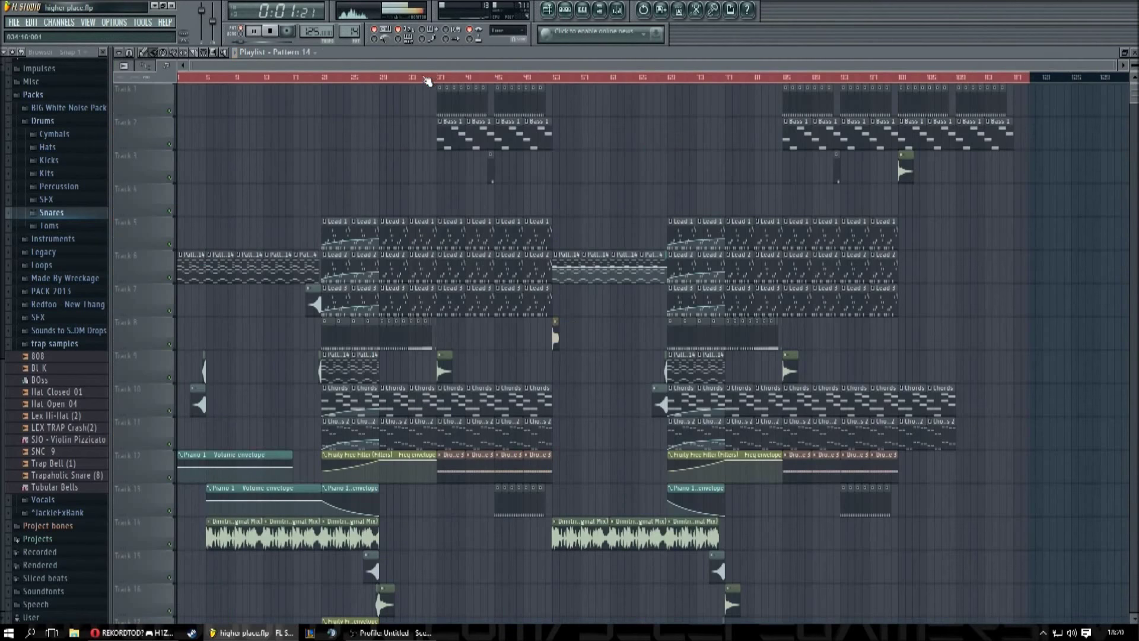
click(565, 10)
click(565, 10)
click(566, 10)
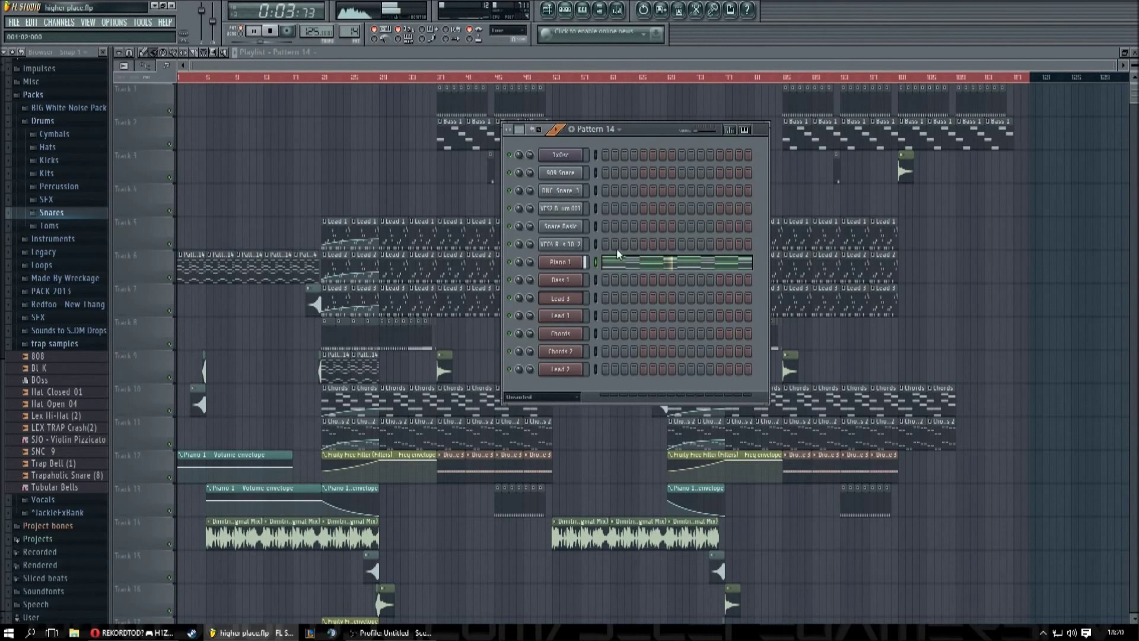
- Show the mixer, stop the playback and switch the channel rack to Pattern 15
click(617, 10)
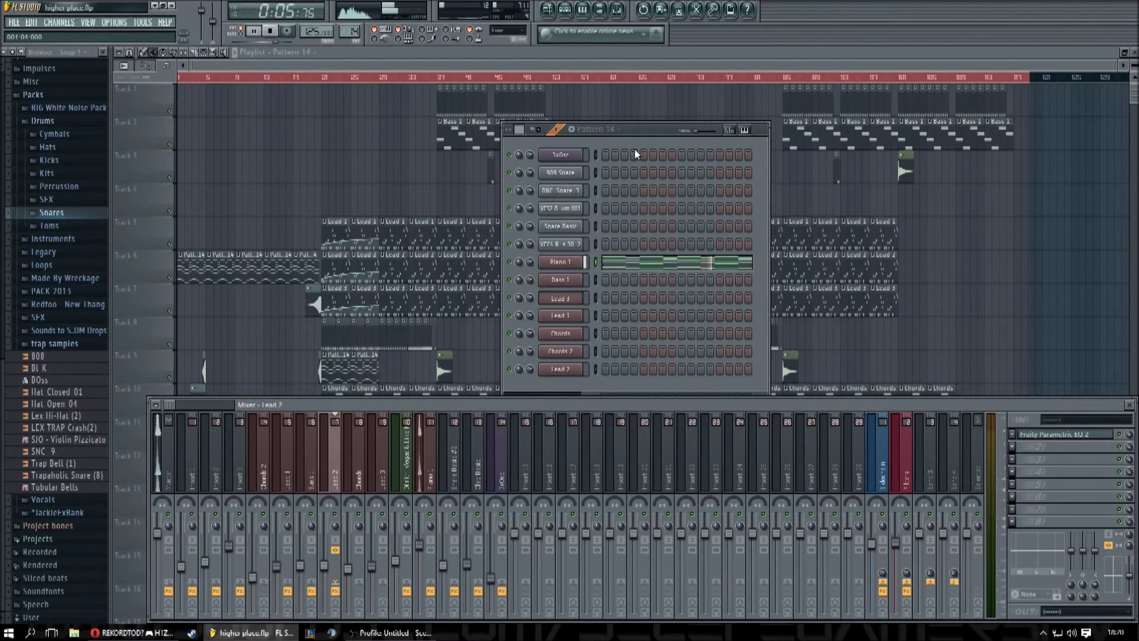
key(space)
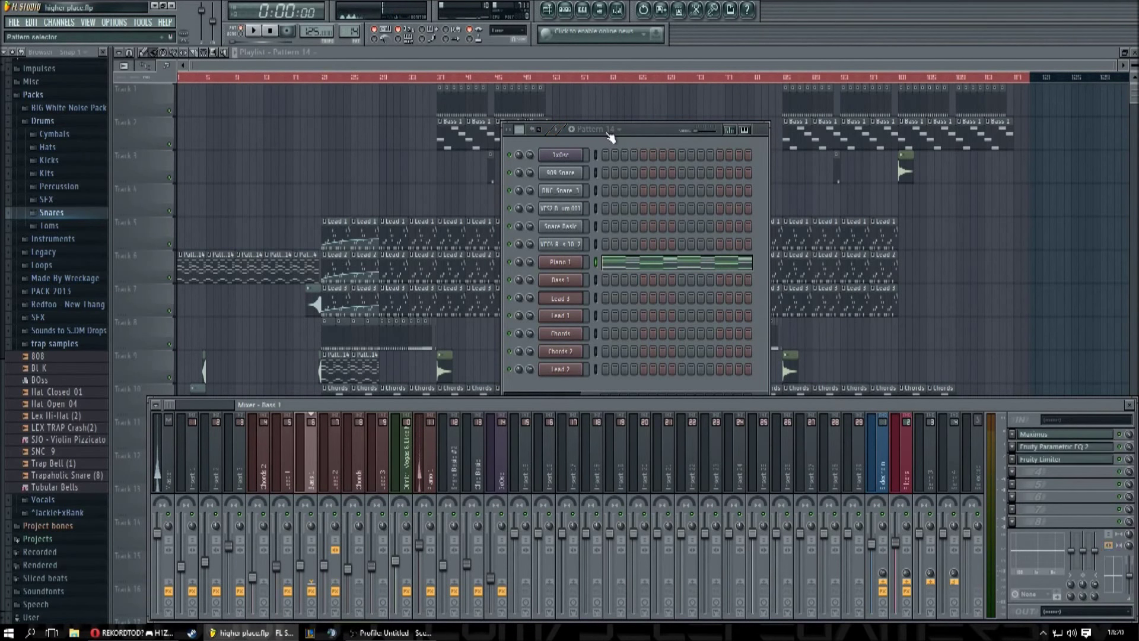
scroll(620, 133, down, 1)
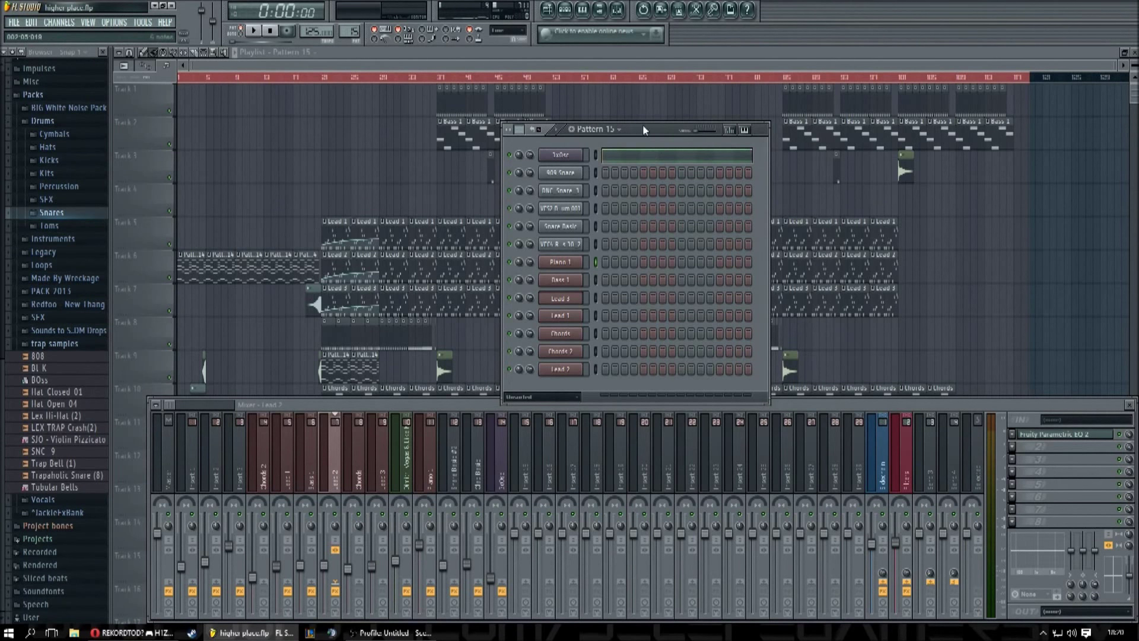
- Play the arrangement from bar 29 and examine the playlist clips around the drop at bar 37
click(432, 68)
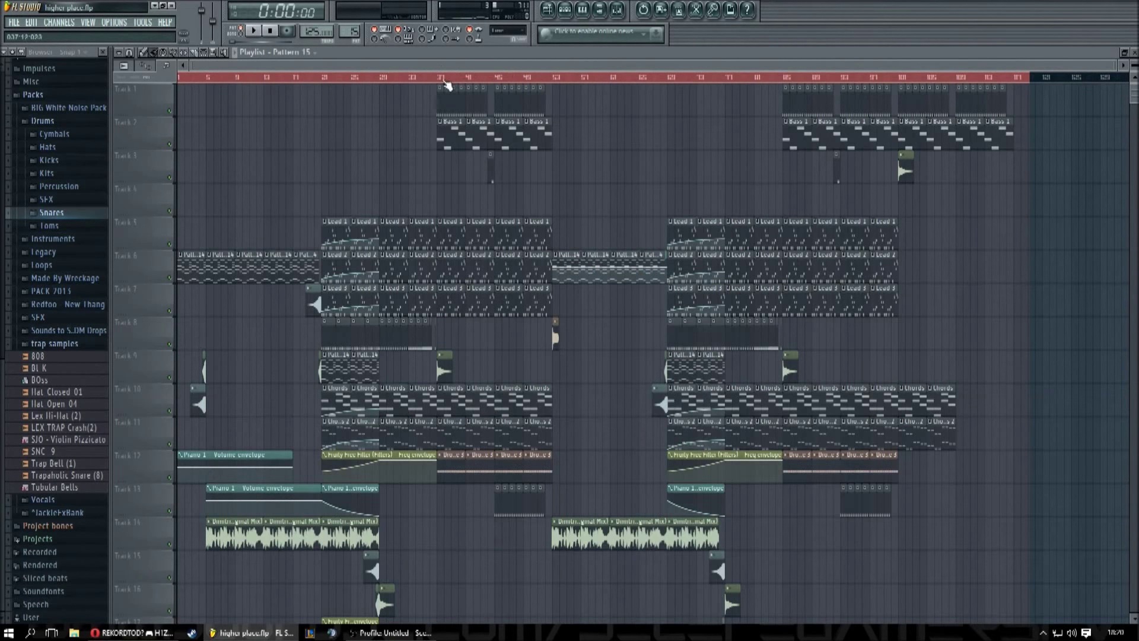
click(381, 78)
key(space)
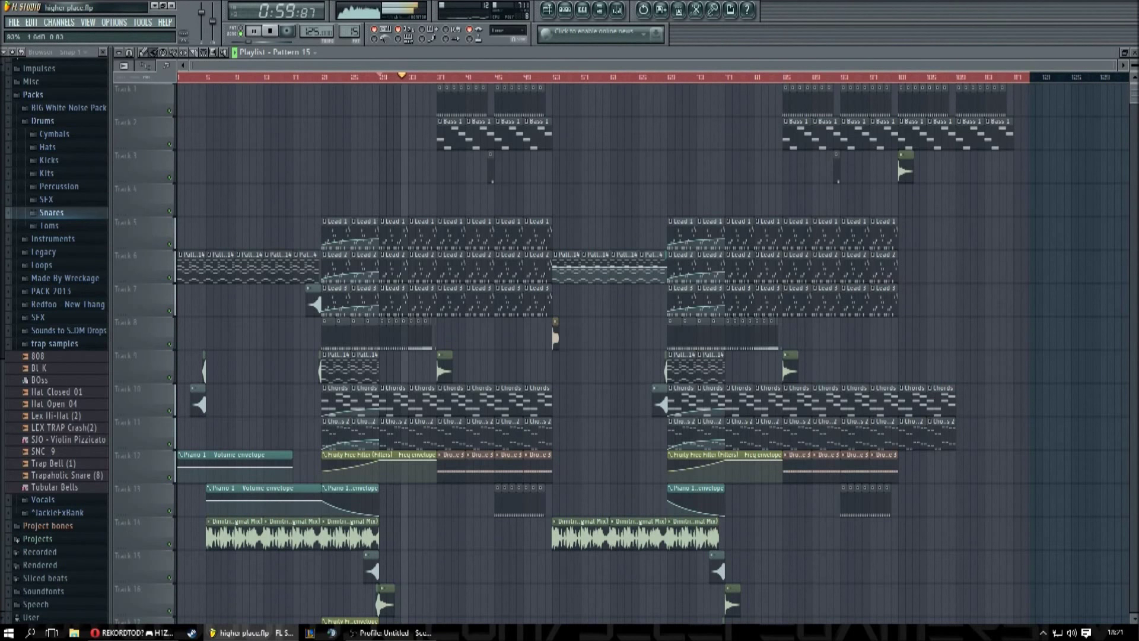
drag(350, 66, 475, 64)
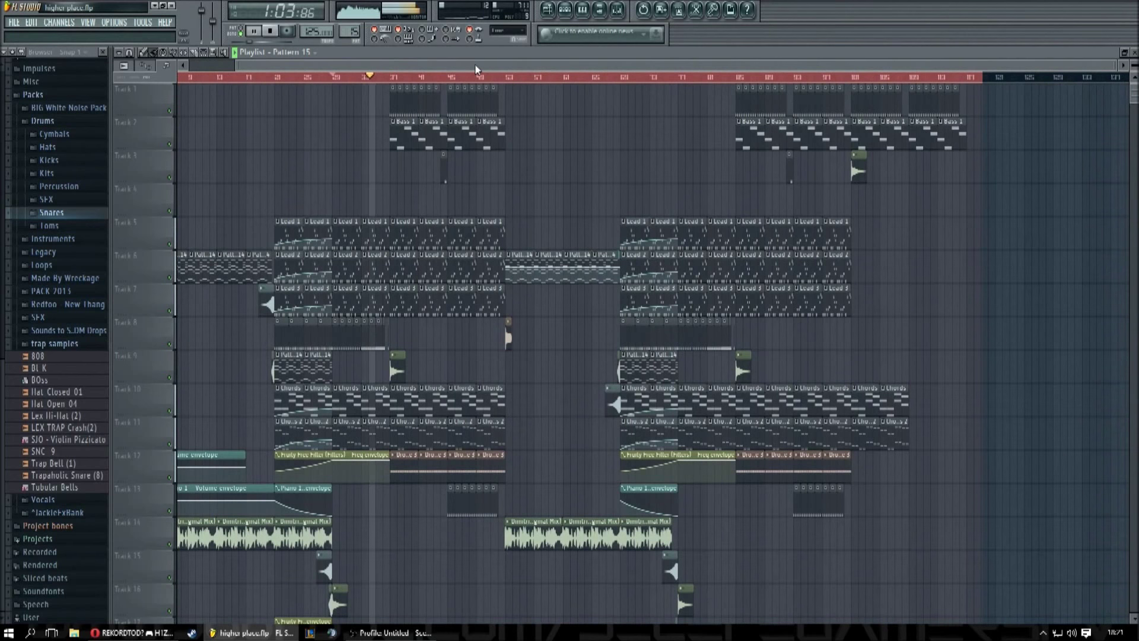
scroll(417, 180, up, 3)
scroll(416, 180, up, 3)
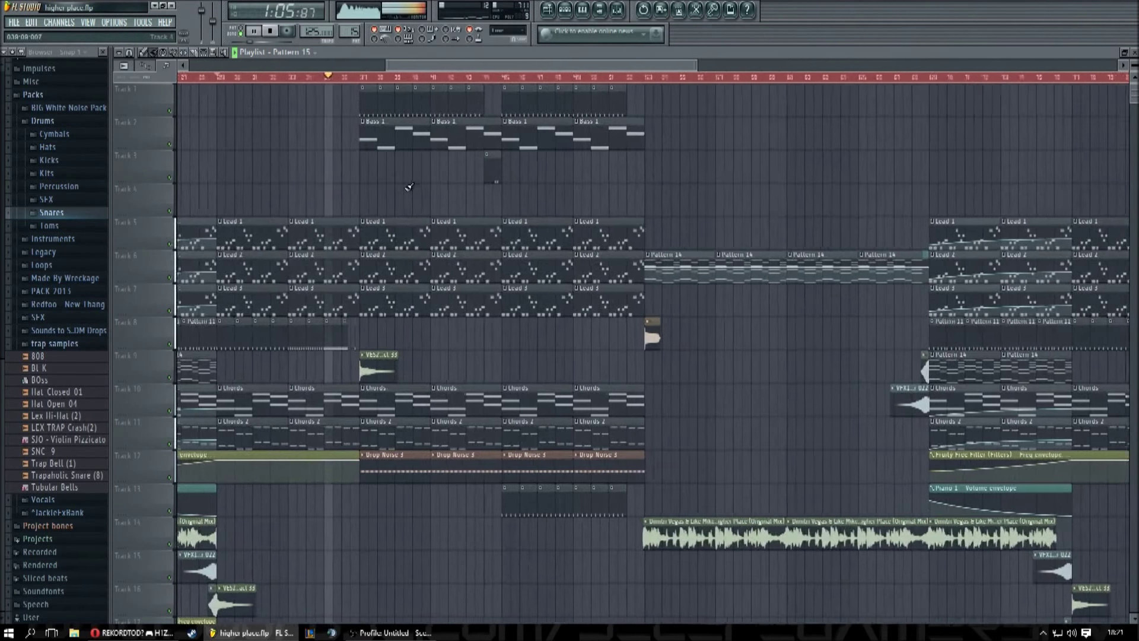